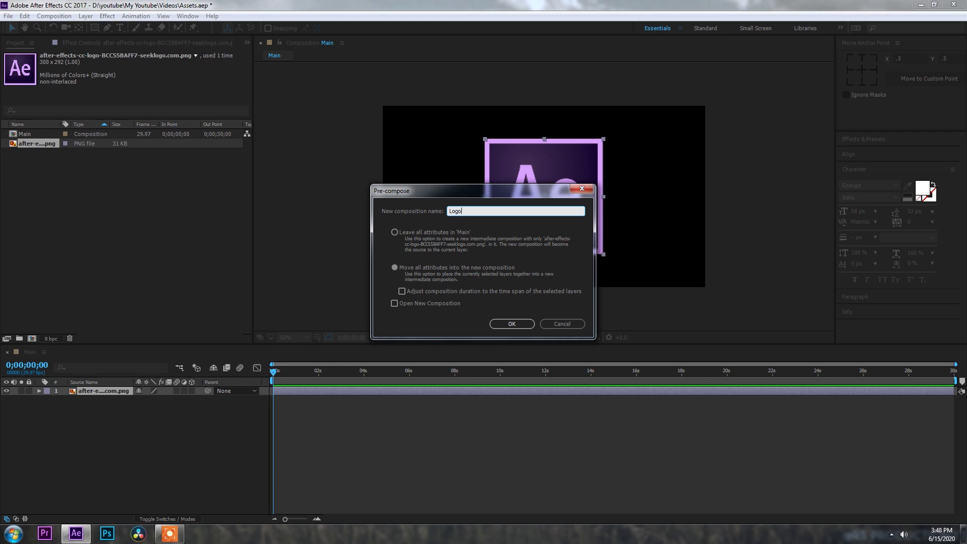
# Pre-compose the logo image as Logo, then pre-compose that layer again as Logo Reveal, moving all attributes.
pyautogui.click(145, 444)
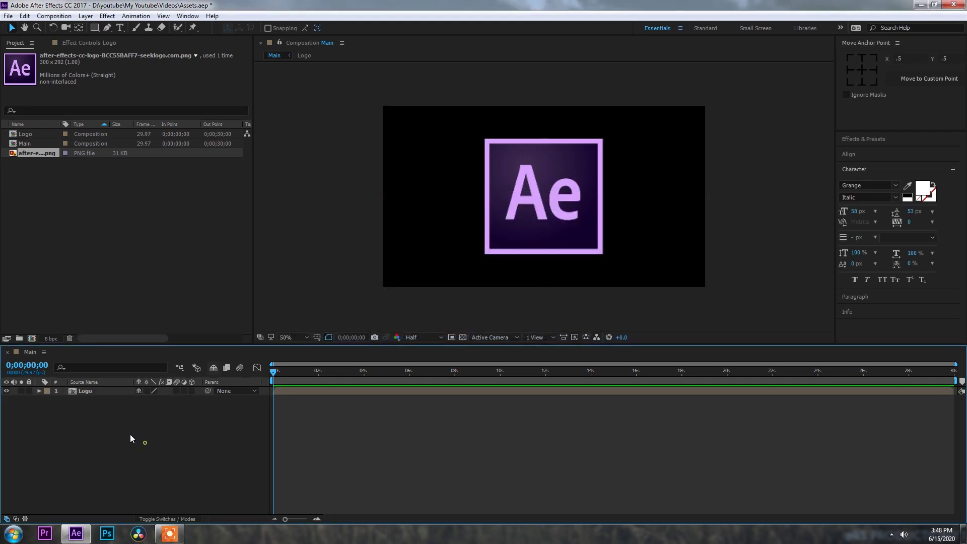
pyautogui.click(100, 390)
pyautogui.rightClick(100, 391)
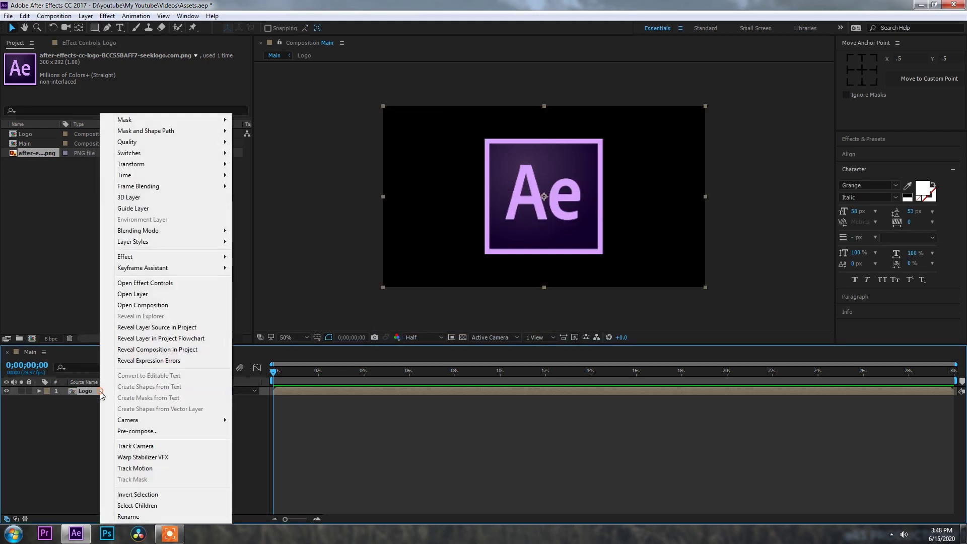
pyautogui.click(144, 432)
pyautogui.write('Lo')
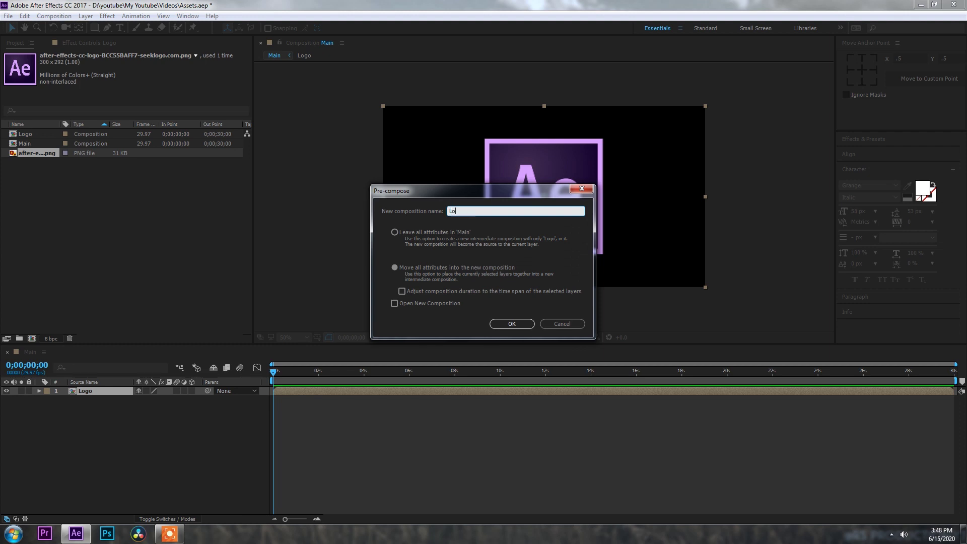
pyautogui.write('go Reveal')
pyautogui.press('Return')
pyautogui.click(142, 433)
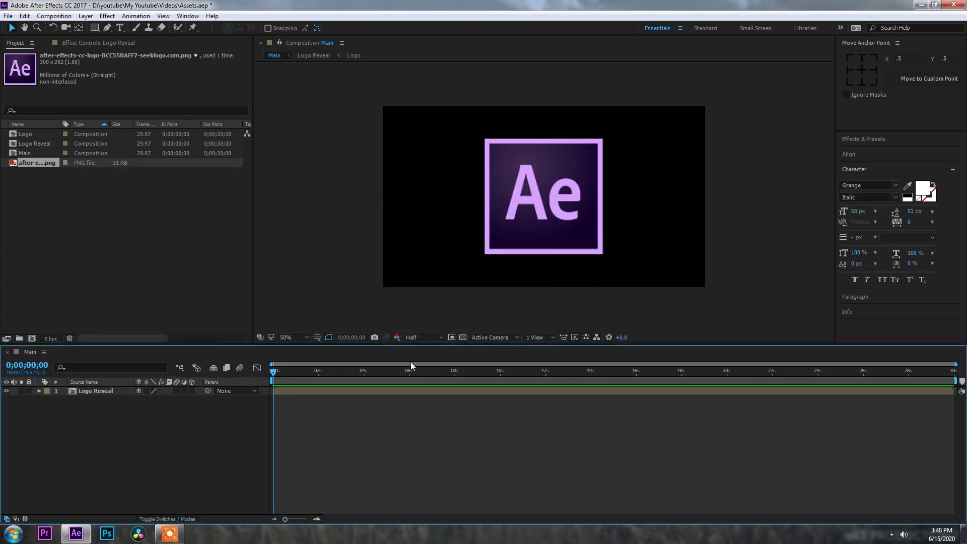
# Open the Logo Reveal composition and draw a tall, narrow rectangular mask on the Logo layer just outside the frame's left edge.
pyautogui.click(95, 393)
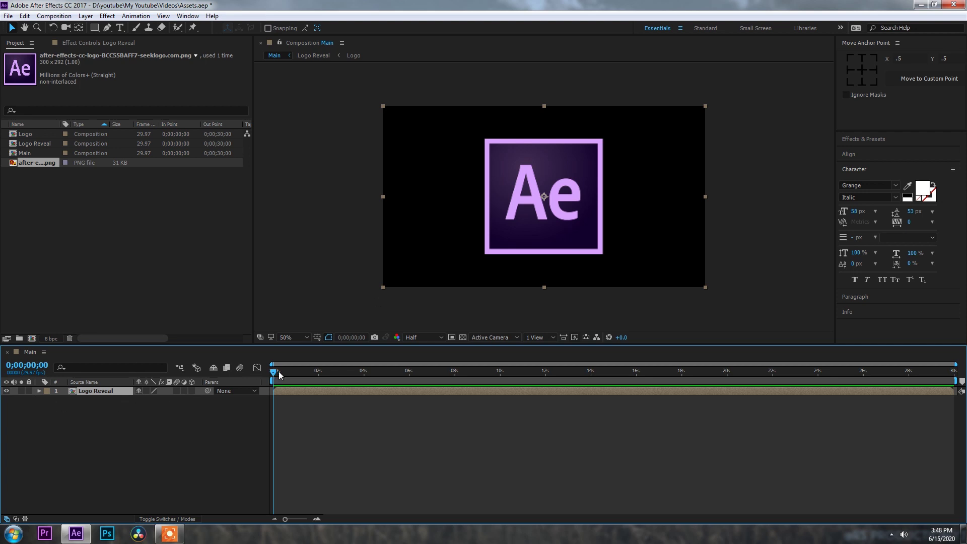
pyautogui.doubleClick(96, 391)
pyautogui.moveTo(295, 371); pyautogui.dragTo(272, 371)
pyautogui.click(293, 395)
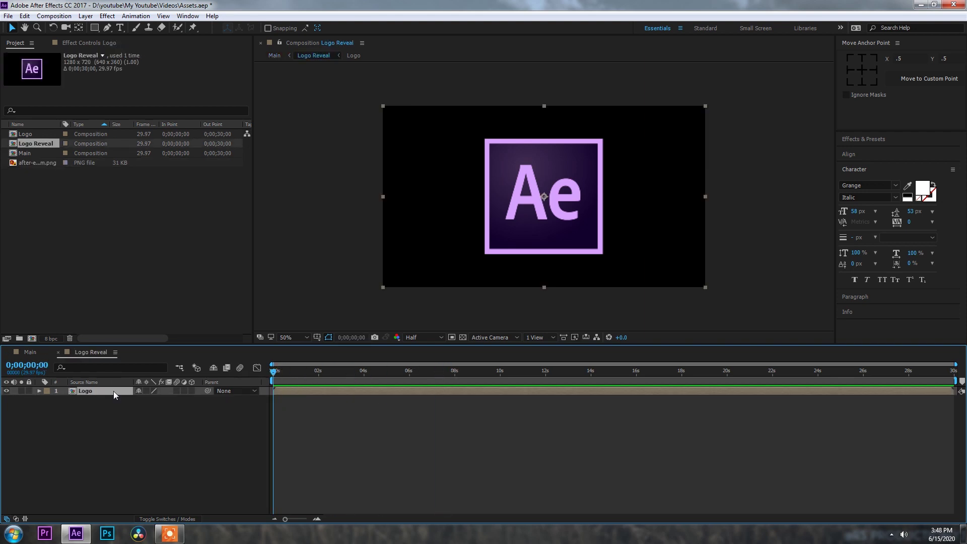
pyautogui.click(98, 29)
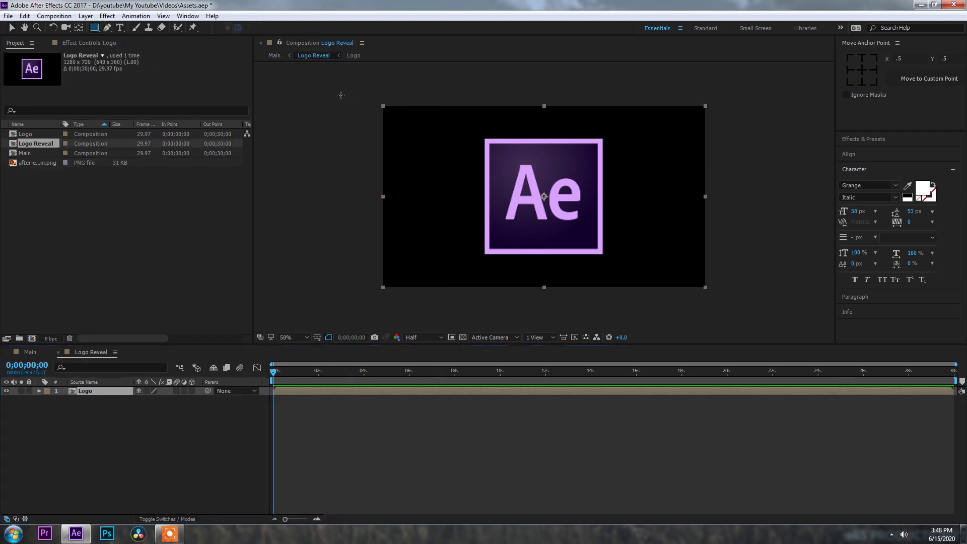
pyautogui.moveTo(333, 90); pyautogui.dragTo(364, 298)
# Keyframe the Mask Path at 0;00;08;00, and at 0;00;00;00 move the mask past the frame's right edge.
pyautogui.click(453, 374)
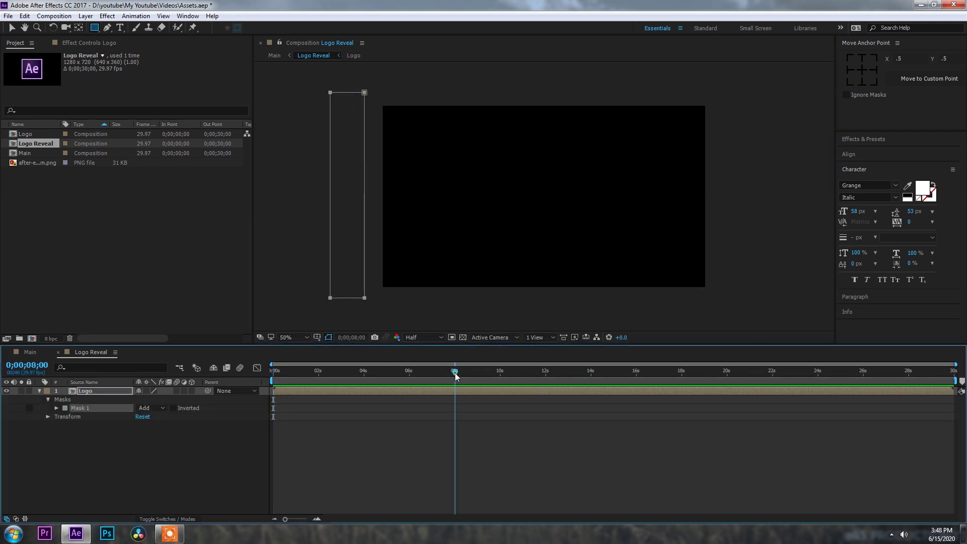
pyautogui.click(56, 408)
pyautogui.click(73, 417)
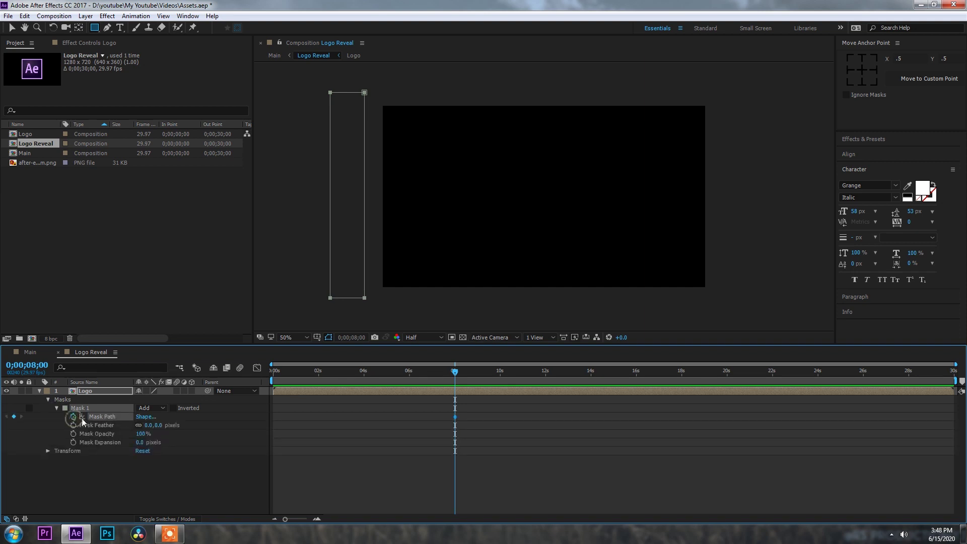
pyautogui.moveTo(457, 372); pyautogui.dragTo(261, 381)
pyautogui.press('v')
pyautogui.moveTo(365, 96); pyautogui.dragTo(757, 111)
# Preview the mask sweep to 0;00;04;07 and set the Mask Feather to 27 pixels.
pyautogui.press('space')
pyautogui.moveTo(294, 375); pyautogui.dragTo(369, 372)
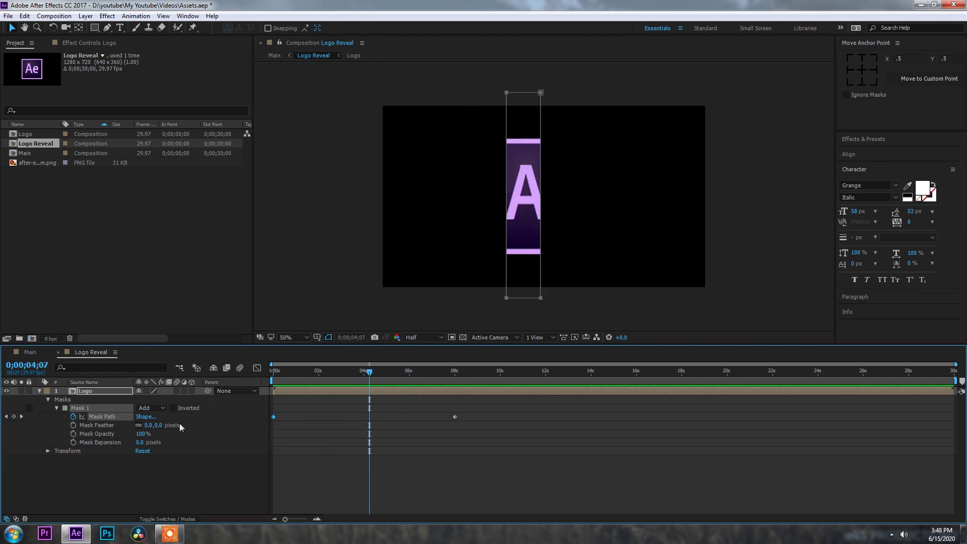
pyautogui.moveTo(153, 427); pyautogui.dragTo(175, 427)
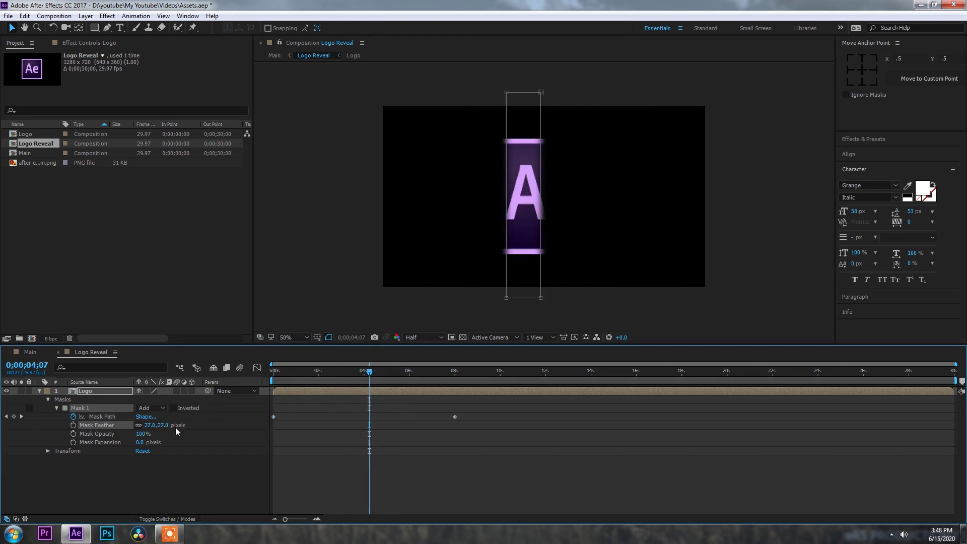
pyautogui.click(40, 391)
# Return to the Main composition and add the Logo composition as a layer above Logo Reveal.
pyautogui.click(30, 352)
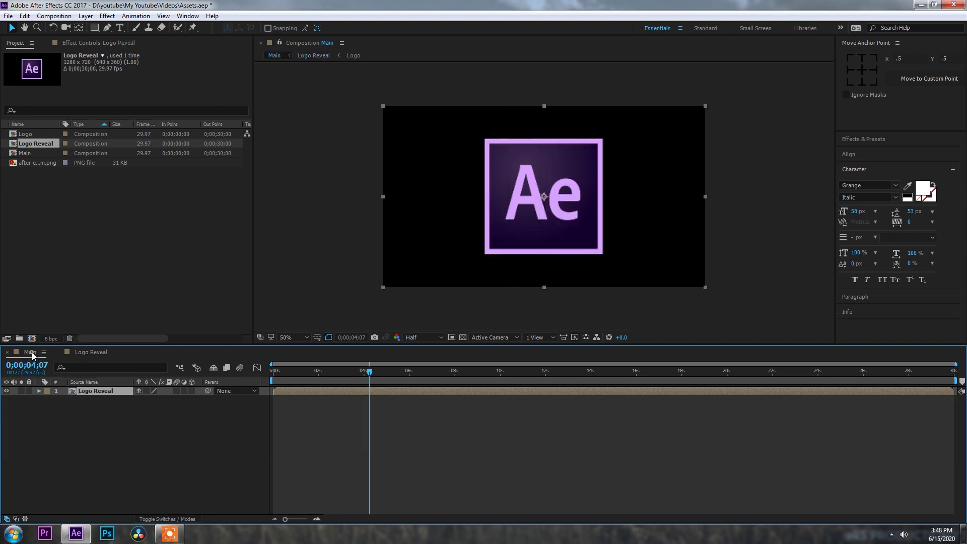
pyautogui.click(128, 424)
pyautogui.rightClick(111, 421)
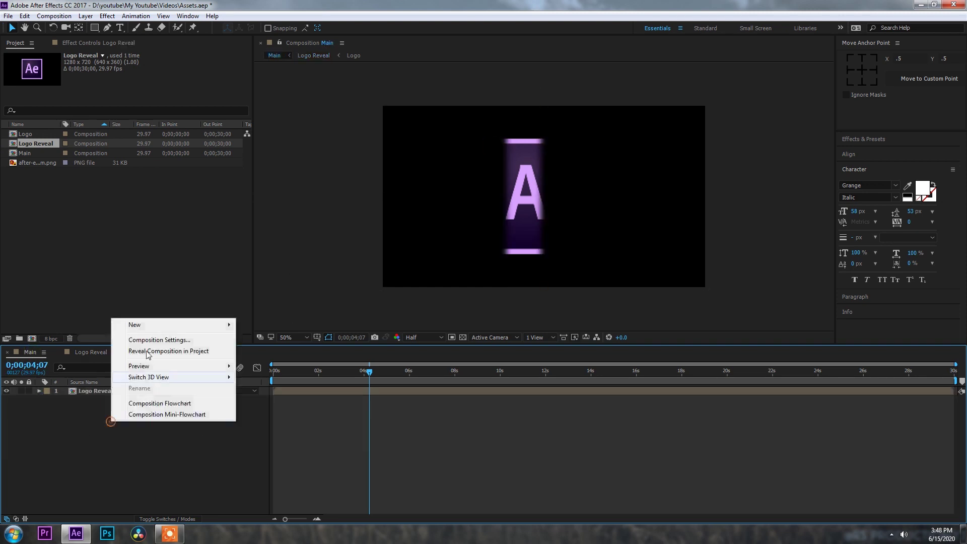
pyautogui.moveTo(135, 325)
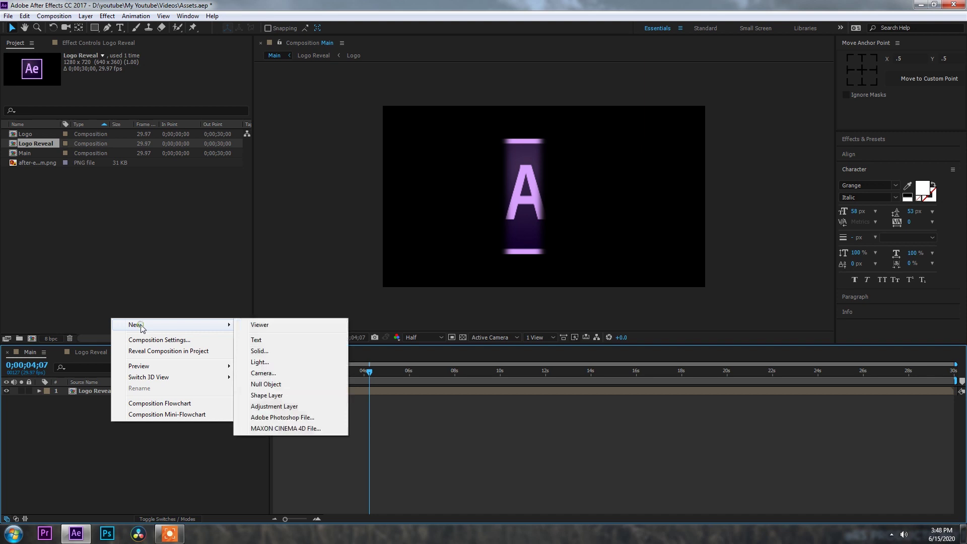
pyautogui.click(62, 430)
pyautogui.click(95, 211)
pyautogui.moveTo(26, 134); pyautogui.dragTo(101, 392)
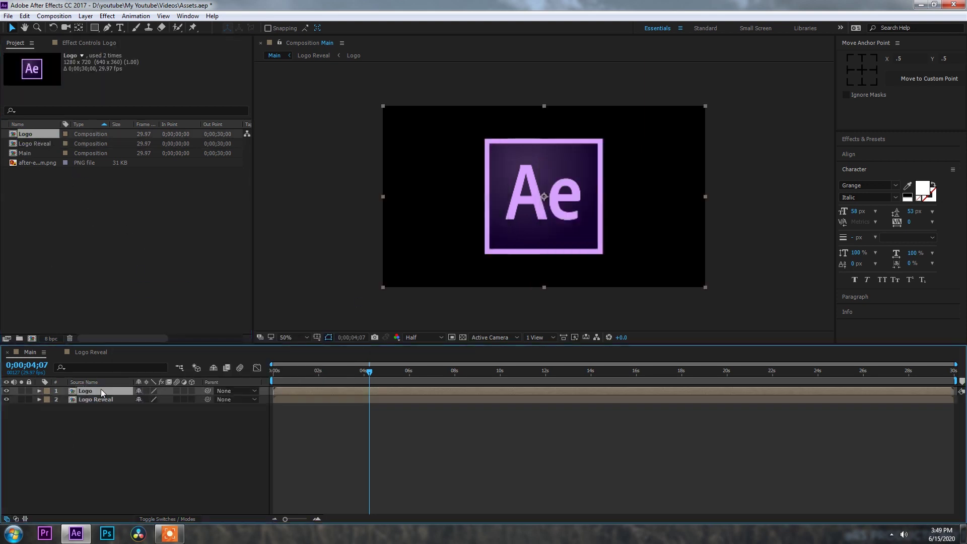
# Create a black 1280 x 720 solid named BG and place it below the Logo and Logo Reveal layers.
pyautogui.rightClick(91, 434)
pyautogui.moveTo(115, 336)
pyautogui.click(241, 361)
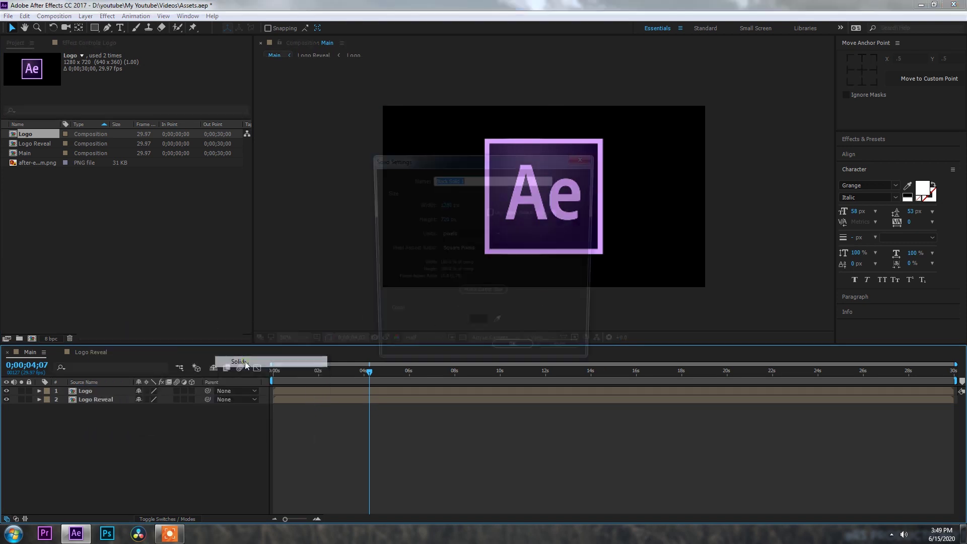
pyautogui.write('BG')
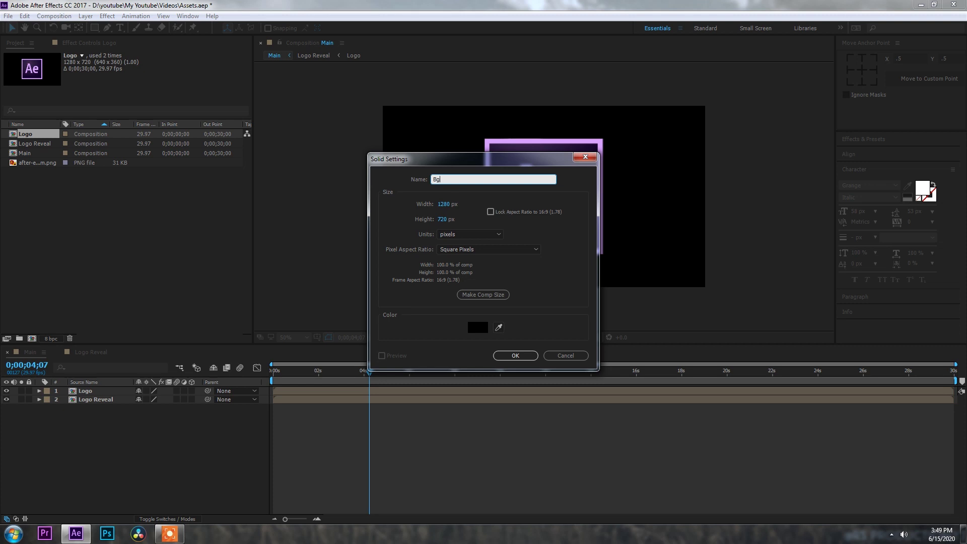
pyautogui.press('Return')
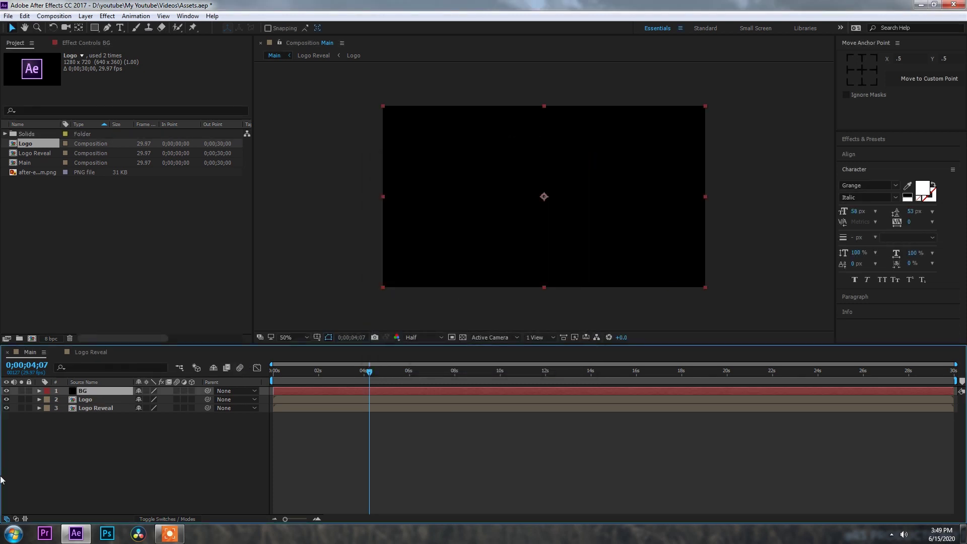
pyautogui.moveTo(88, 396); pyautogui.dragTo(101, 416)
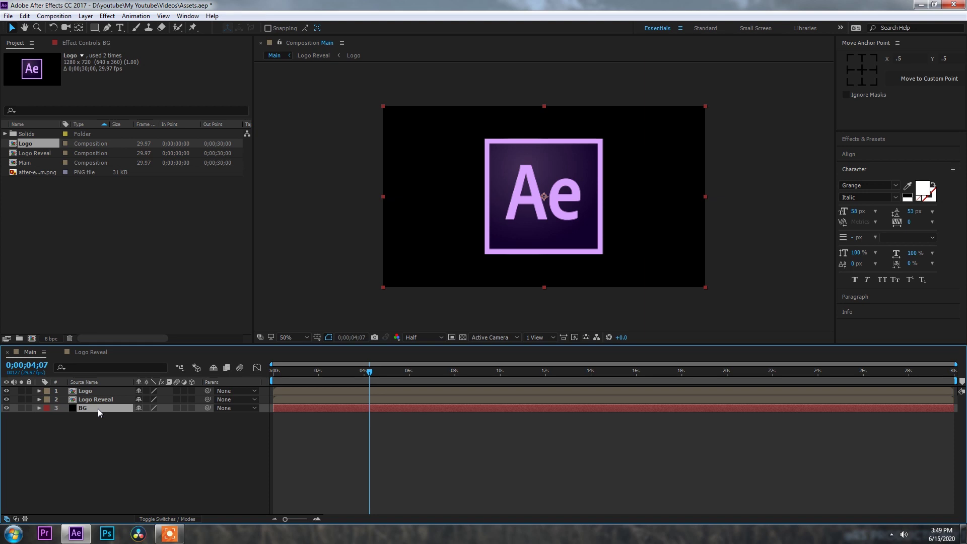
# Apply the Gradient Ramp effect to the BG layer and set its shape to Radial Ramp.
pyautogui.hotkey('ctrl', 'space')
pyautogui.write('ramp')
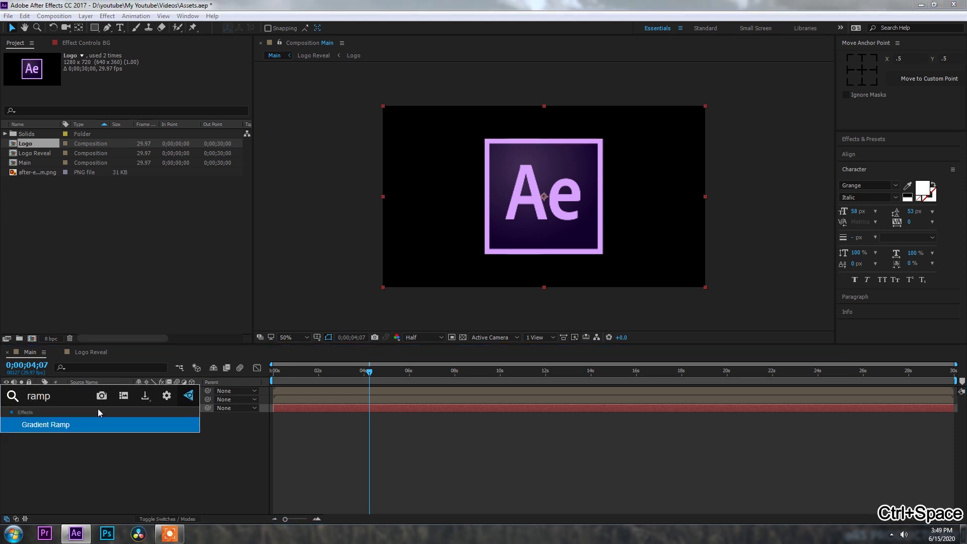
pyautogui.press('Return')
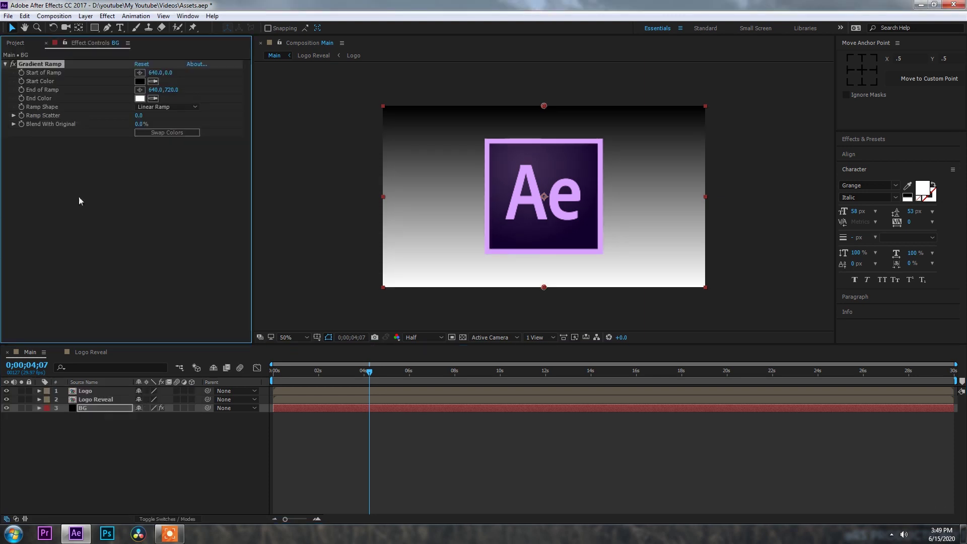
pyautogui.click(154, 107)
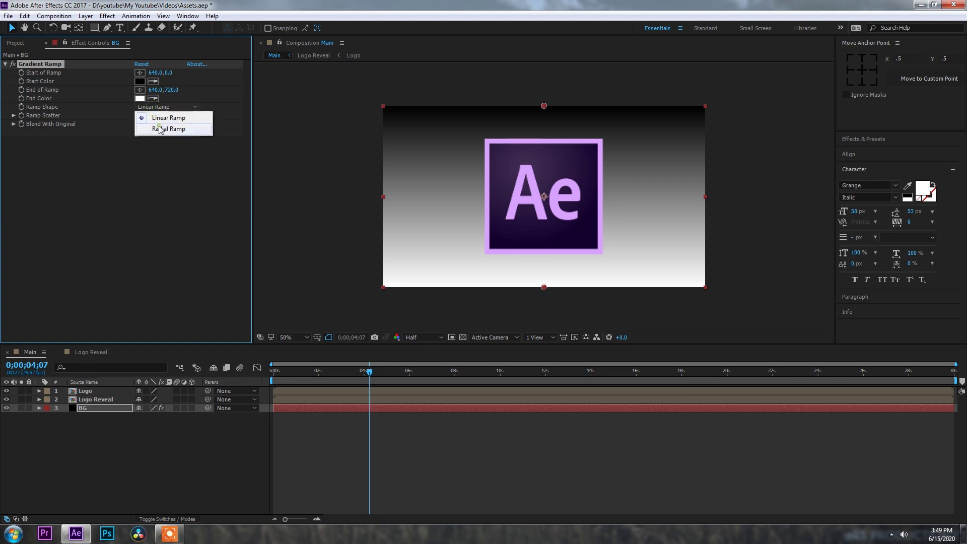
pyautogui.click(160, 129)
# Make the ramp fade from dark grey to black by swapping its colors, and set End of Ramp to 640, 1513.
pyautogui.click(139, 98)
pyautogui.click(153, 306)
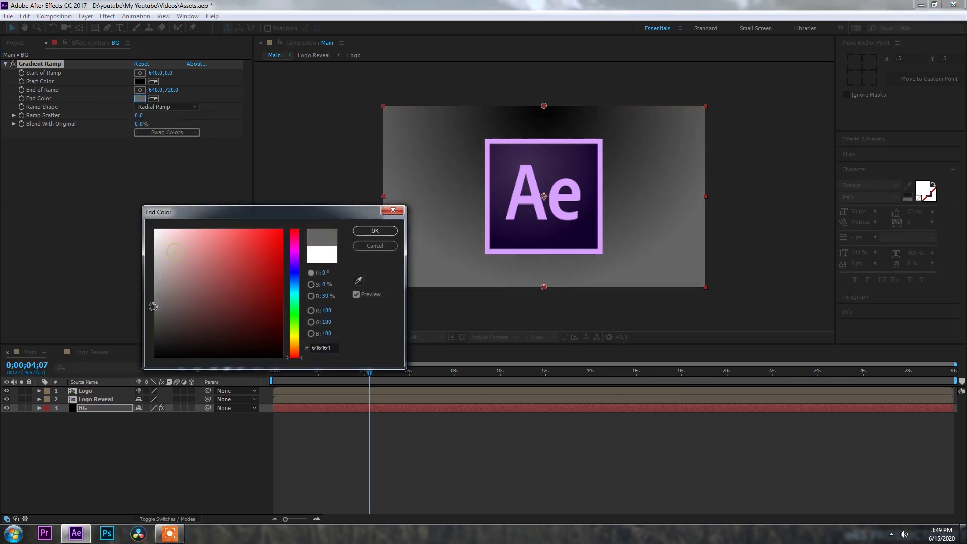
pyautogui.click(375, 230)
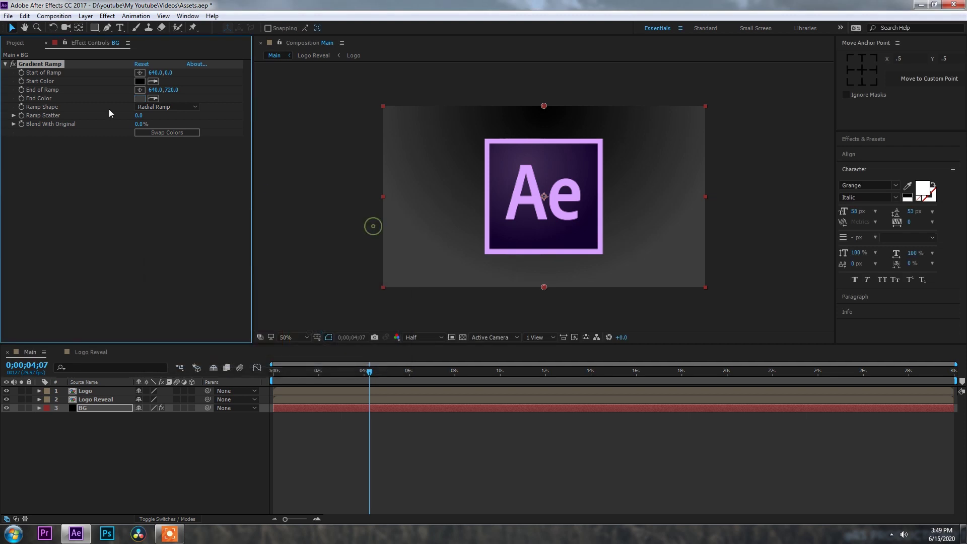
pyautogui.click(159, 134)
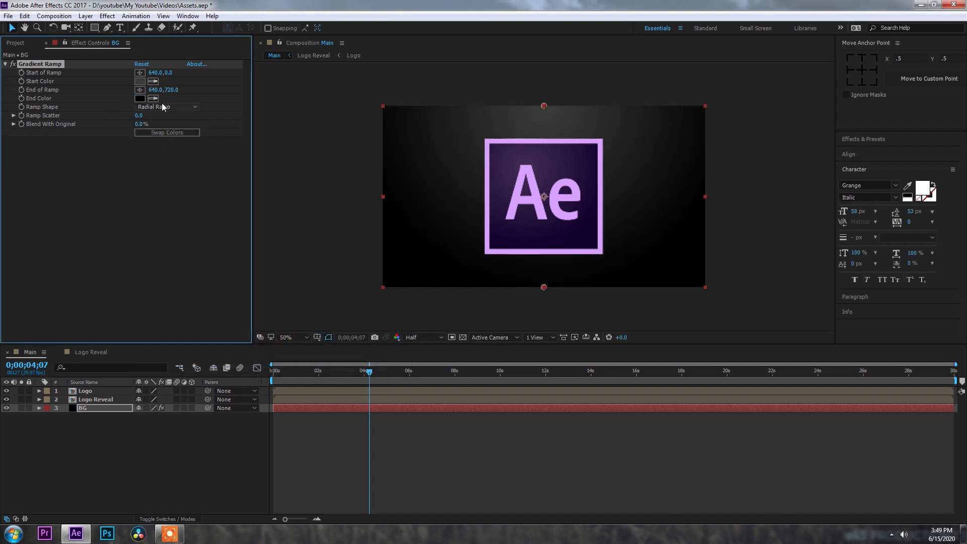
pyautogui.moveTo(171, 90); pyautogui.dragTo(525, 135)
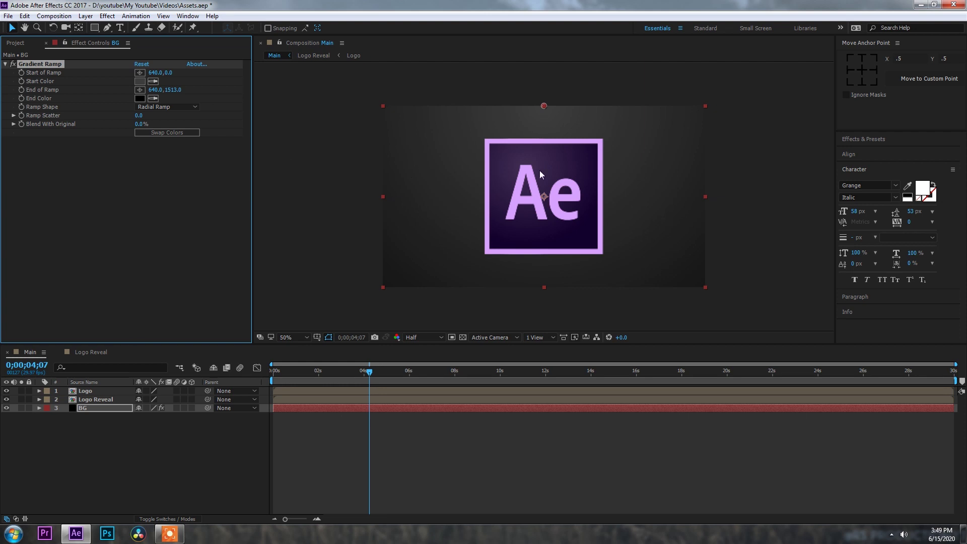
pyautogui.click(70, 461)
# Close the Logo Reveal timeline and apply the Linear Wipe effect to the Logo layer in Main.
pyautogui.click(89, 392)
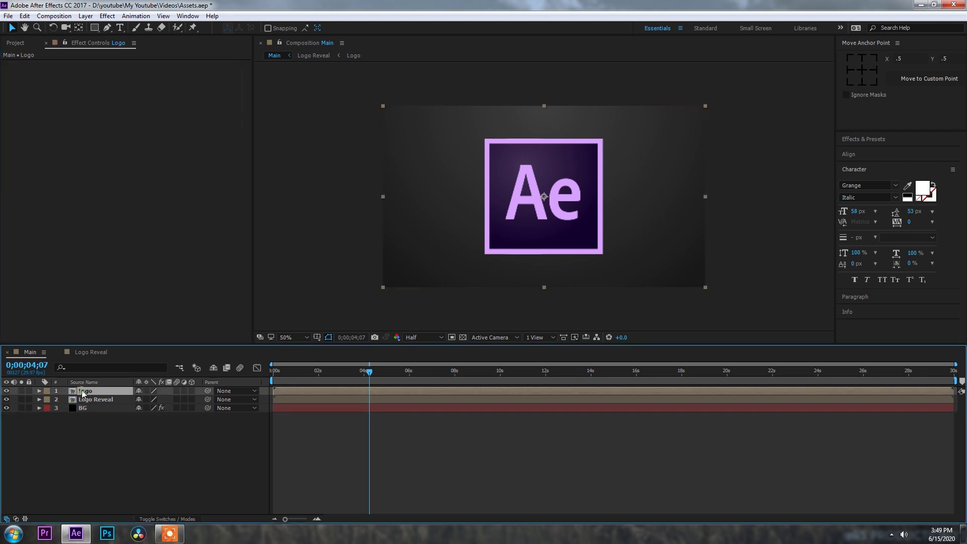
pyautogui.click(60, 352)
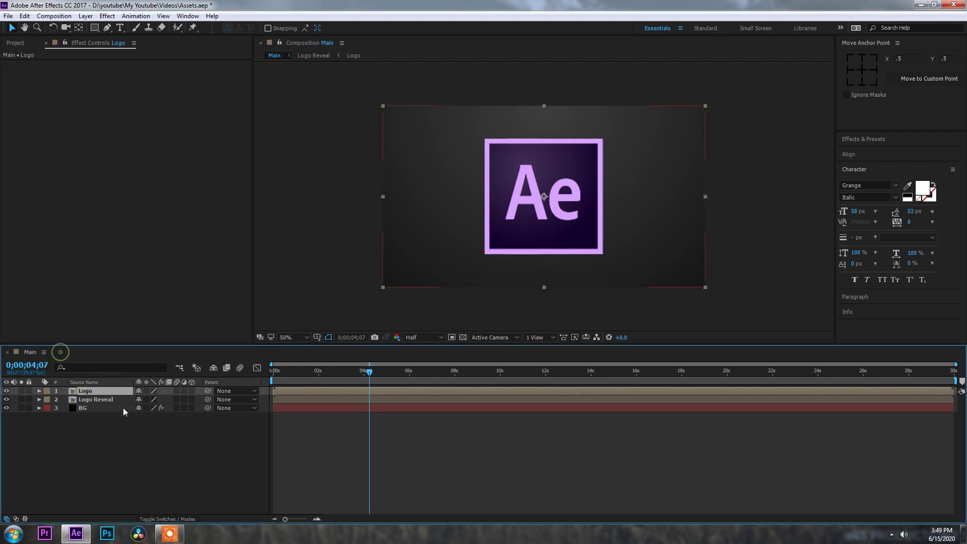
pyautogui.hotkey('ctrl', 'space')
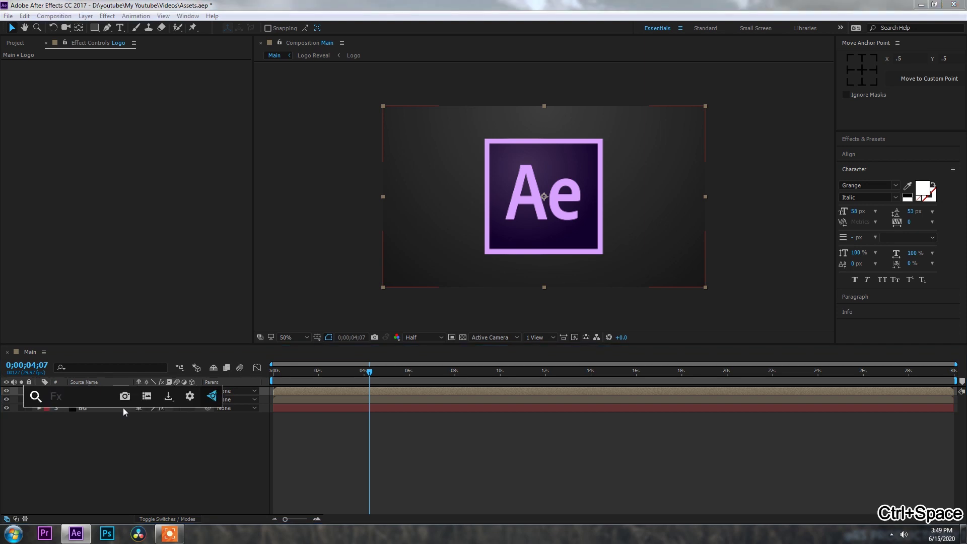
pyautogui.write('linear')
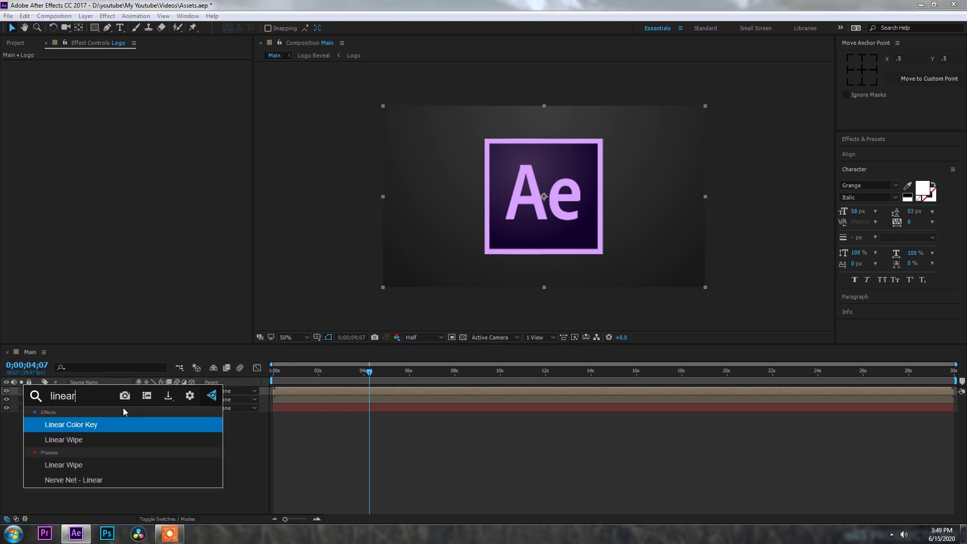
pyautogui.press('Down')
pyautogui.press('Return')
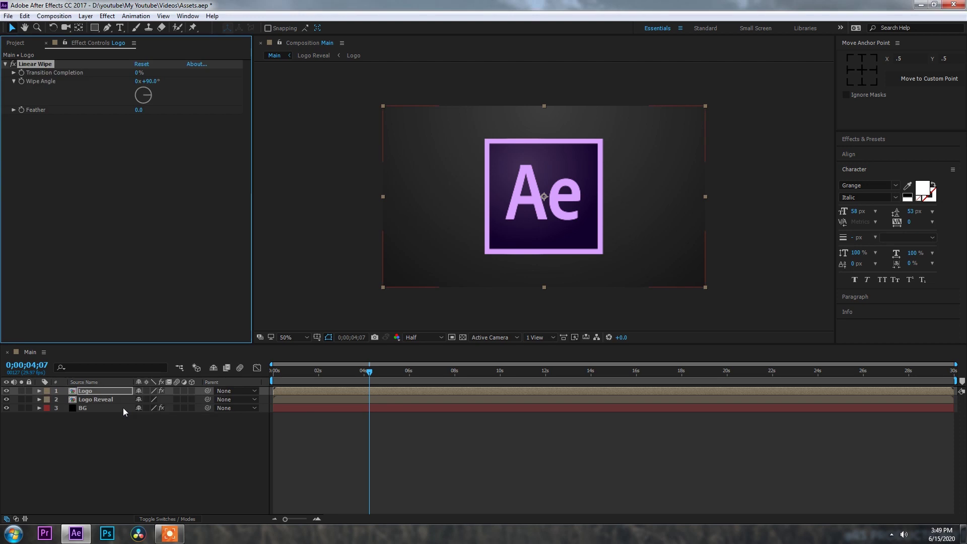
# Move to the start of the timeline and set the Linear Wipe's Wipe Angle to -90°.
pyautogui.moveTo(368, 371); pyautogui.dragTo(237, 369)
pyautogui.click(151, 82)
pyautogui.write('-90')
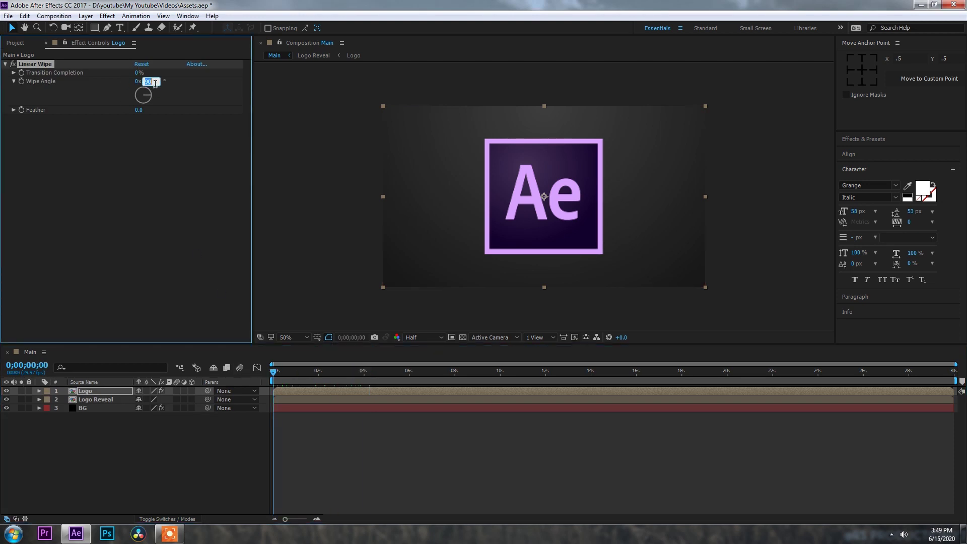
pyautogui.press('Return')
# Undo the recent Linear Wipe changes and add a Transition Completion keyframe of 100% at 0;00;08;02.
pyautogui.hotkey('ctrl', 'z')
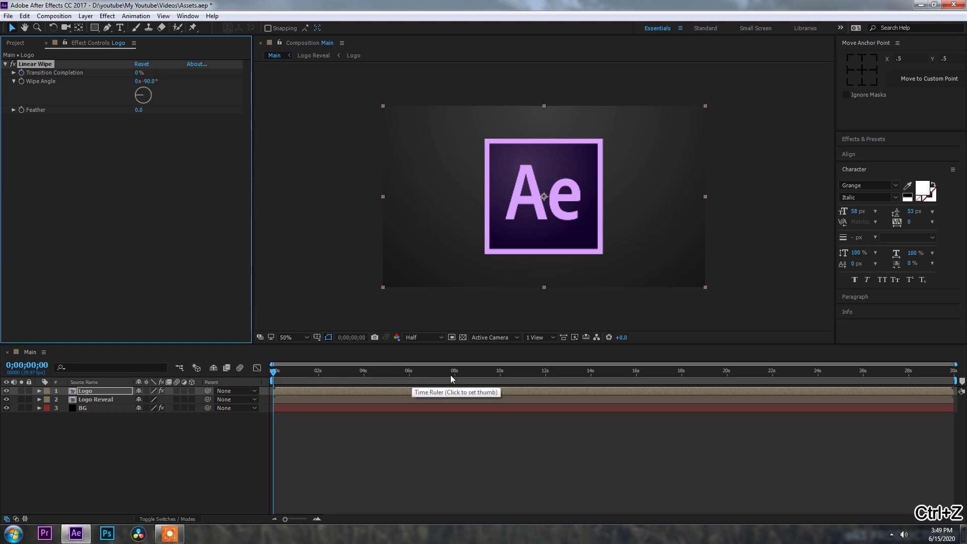
pyautogui.hotkey('ctrl', 'shift', 'z')
pyautogui.hotkey('ctrl', 'z')
pyautogui.click(455, 373)
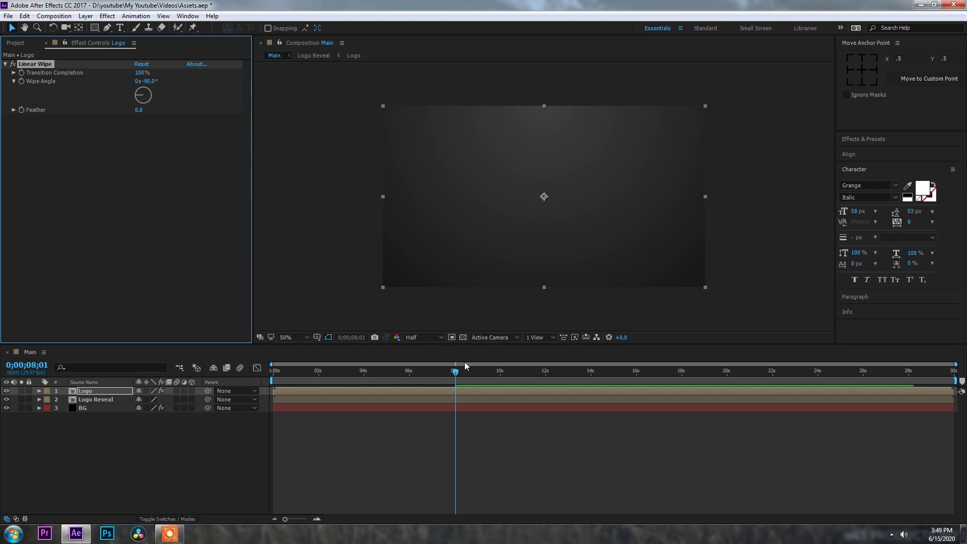
pyautogui.moveTo(454, 373)
pyautogui.mouseDown()
pyautogui.moveTo(433, 373)
pyautogui.moveTo(456, 371)
pyautogui.mouseUp()
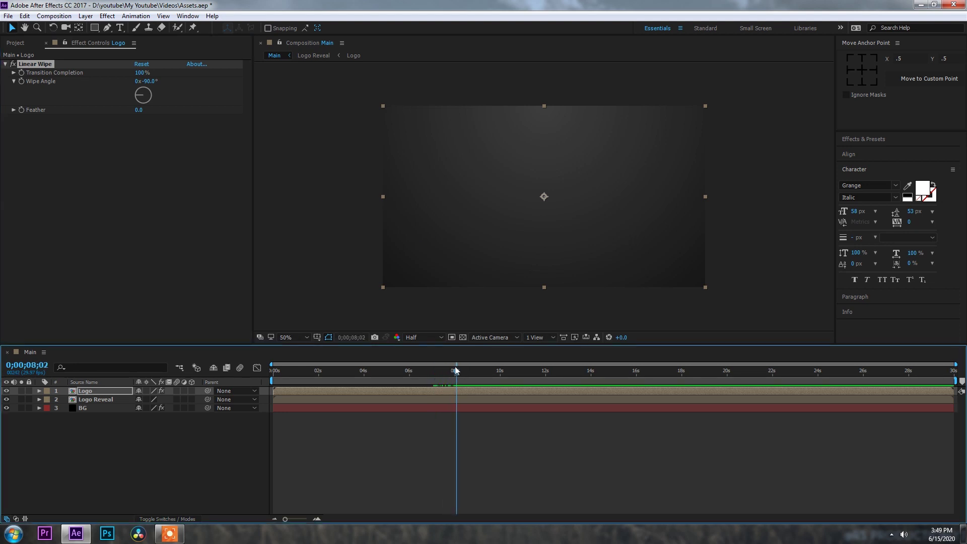
pyautogui.click(21, 72)
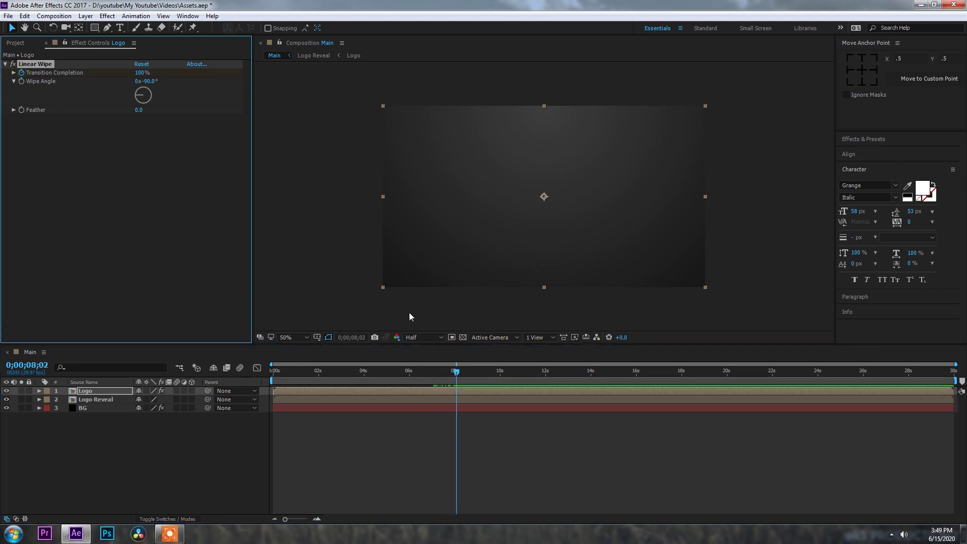
# Set the Linear Wipe's Transition Completion to 0% at the start of the timeline.
pyautogui.moveTo(449, 372); pyautogui.dragTo(272, 373)
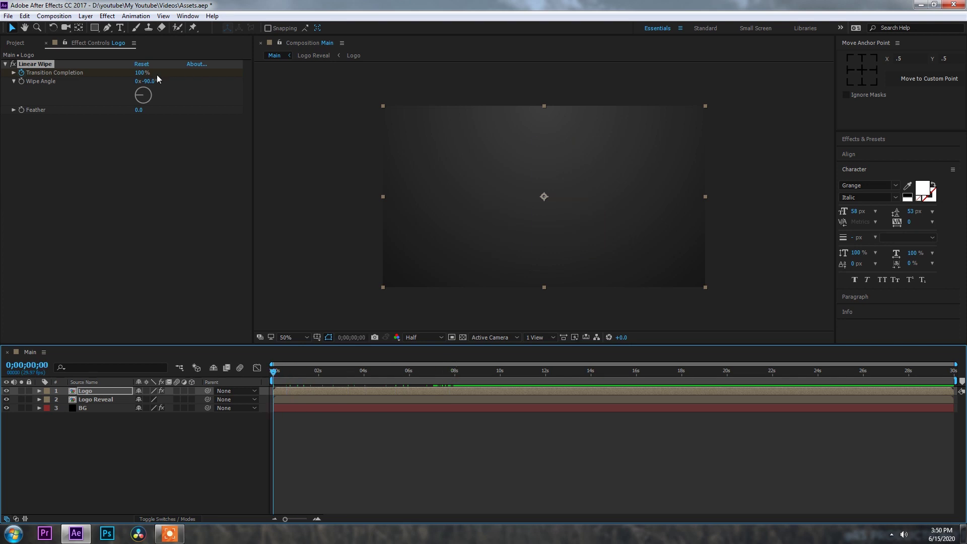
pyautogui.click(138, 77)
pyautogui.moveTo(269, 93); pyautogui.dragTo(201, 93)
pyautogui.moveTo(277, 373); pyautogui.dragTo(201, 418)
# Create a new black 1280 x 720 solid named Particular in the Main composition.
pyautogui.click(92, 443)
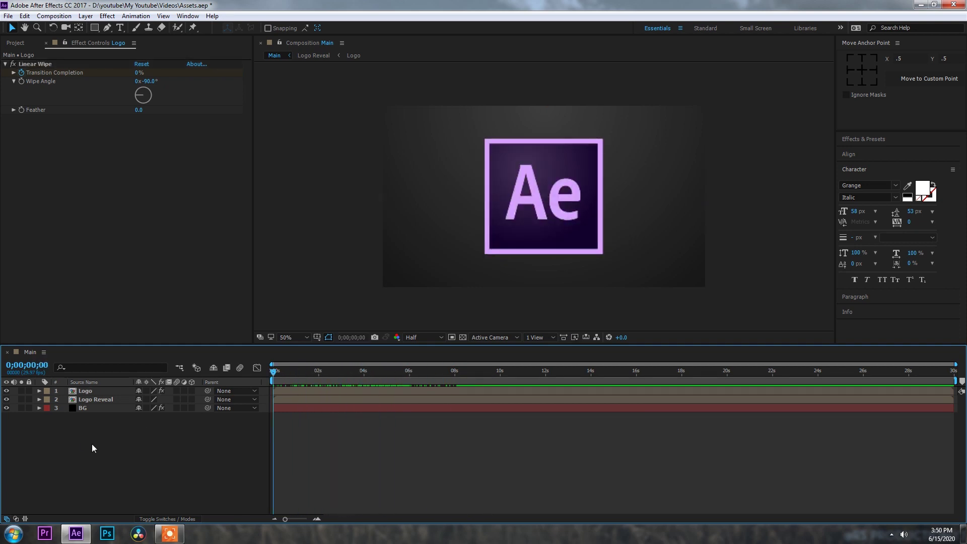
pyautogui.rightClick(94, 447)
pyautogui.moveTo(116, 344)
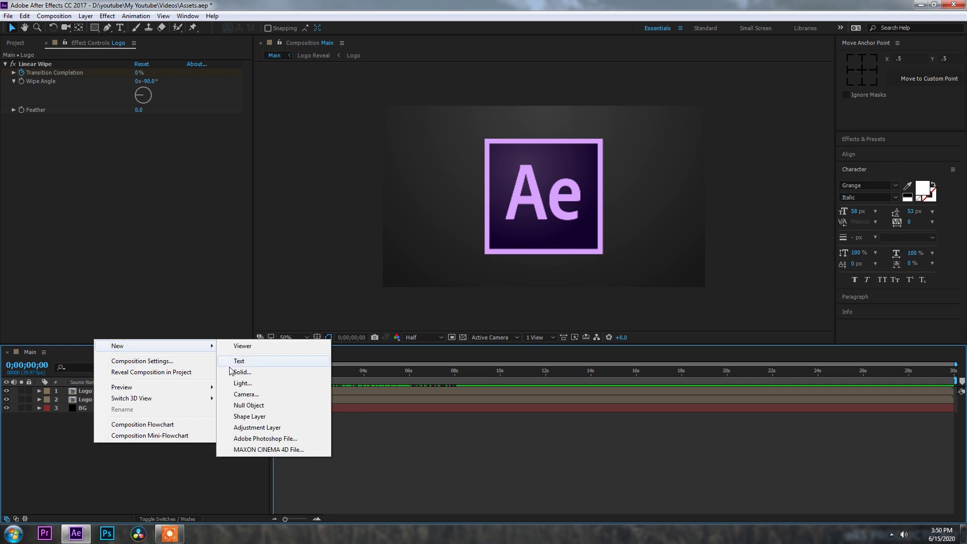
pyautogui.click(230, 371)
pyautogui.press('BackSpace')
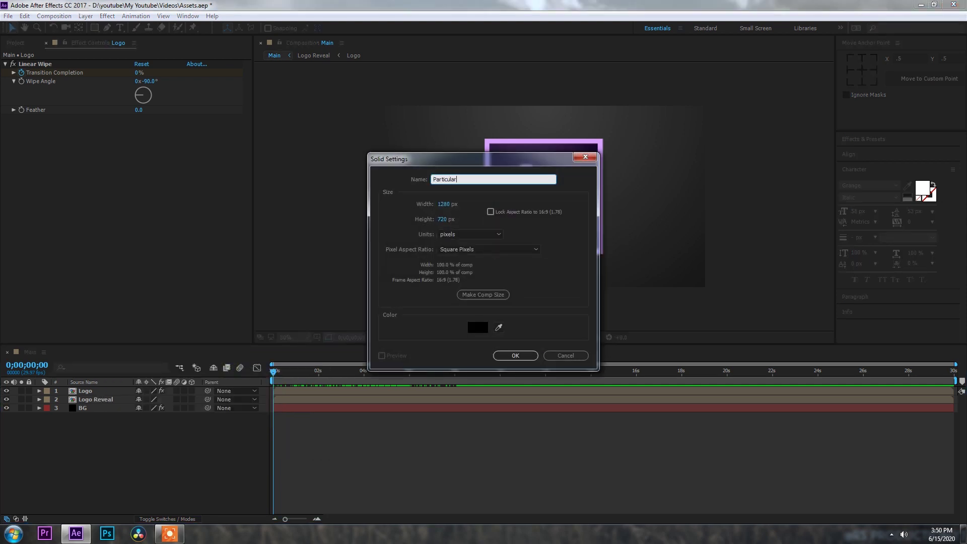
pyautogui.write('Particular')
pyautogui.press('Return')
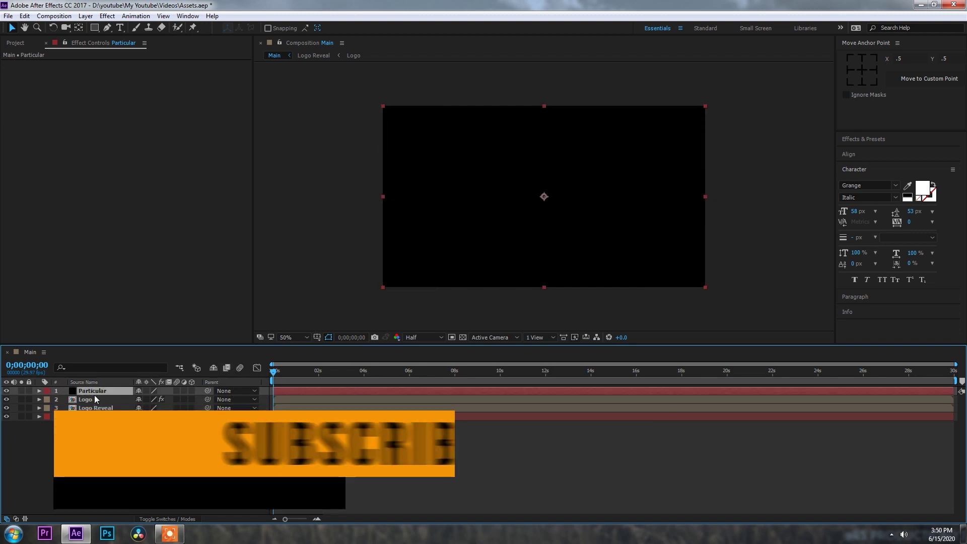
# Find the Trapcode Particular effect and apply it to the Particular solid.
pyautogui.hotkey('ctrl', 'space')
pyautogui.write('pat')
pyautogui.press('BackSpace')
pyautogui.write('r')
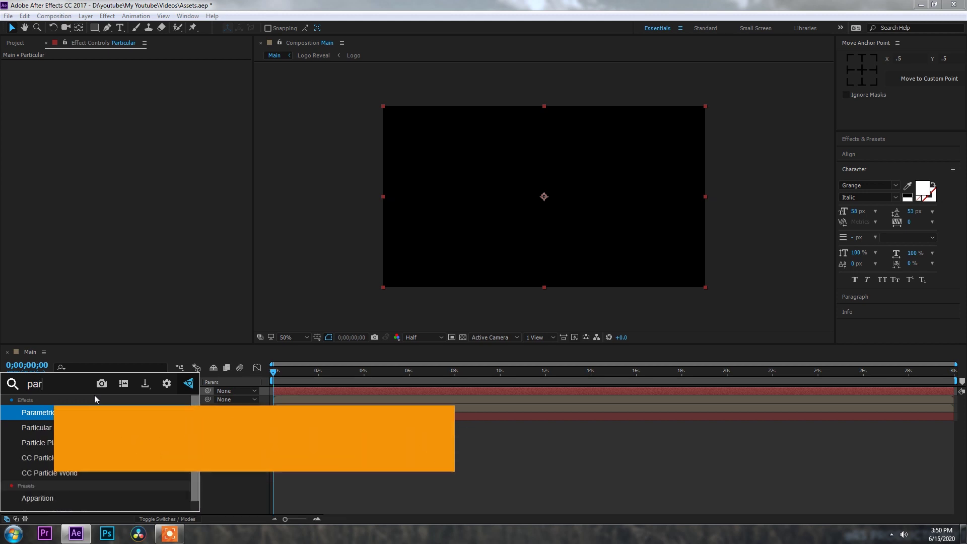
pyautogui.write('ti')
pyautogui.press('Return')
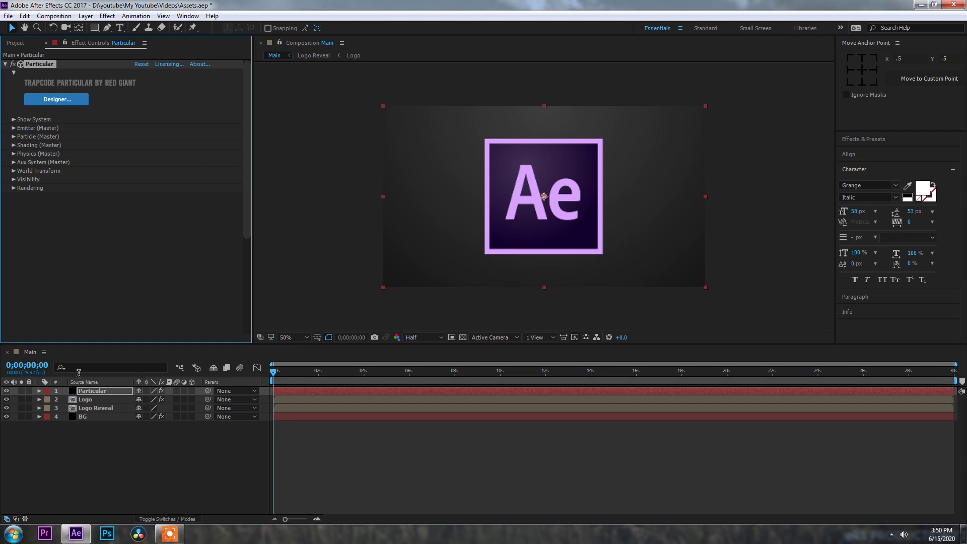
# Make the Logo Reveal layer 3D and set the Particular effect's Emitter Type to Layer.
pyautogui.click(110, 408)
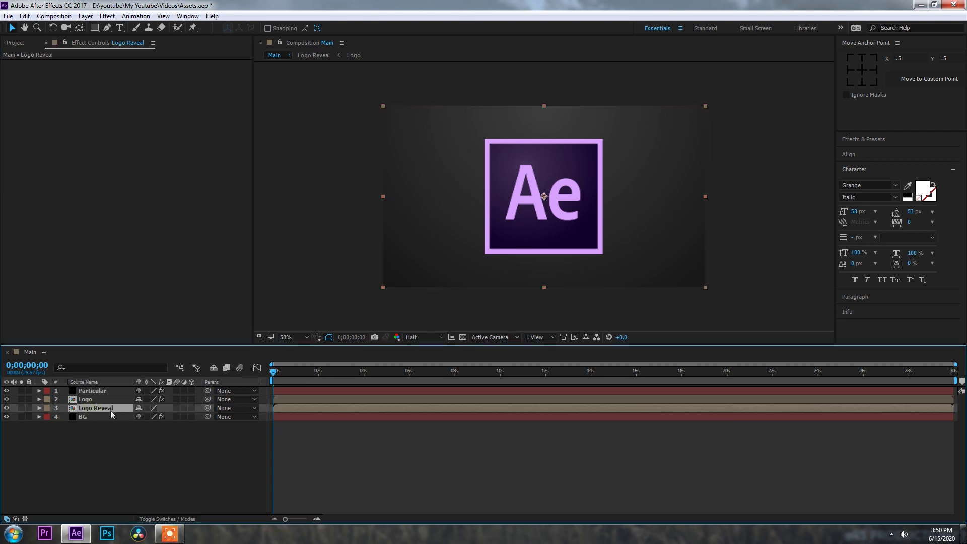
pyautogui.click(191, 409)
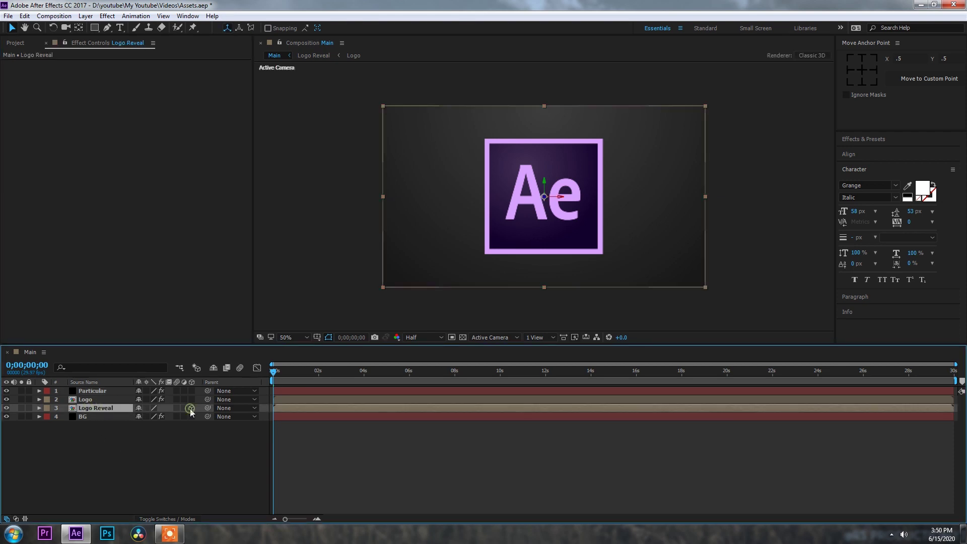
pyautogui.click(92, 392)
pyautogui.click(9, 134)
pyautogui.click(14, 128)
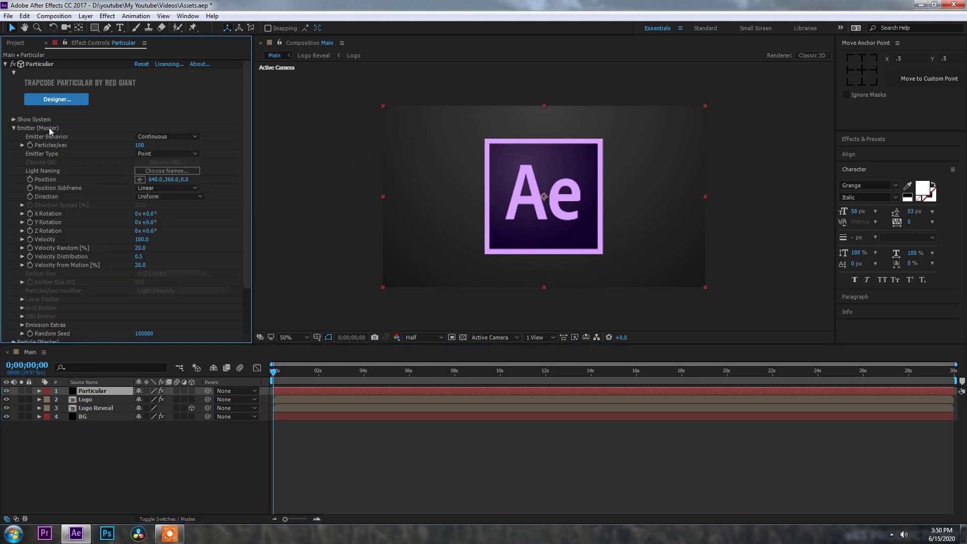
pyautogui.click(151, 154)
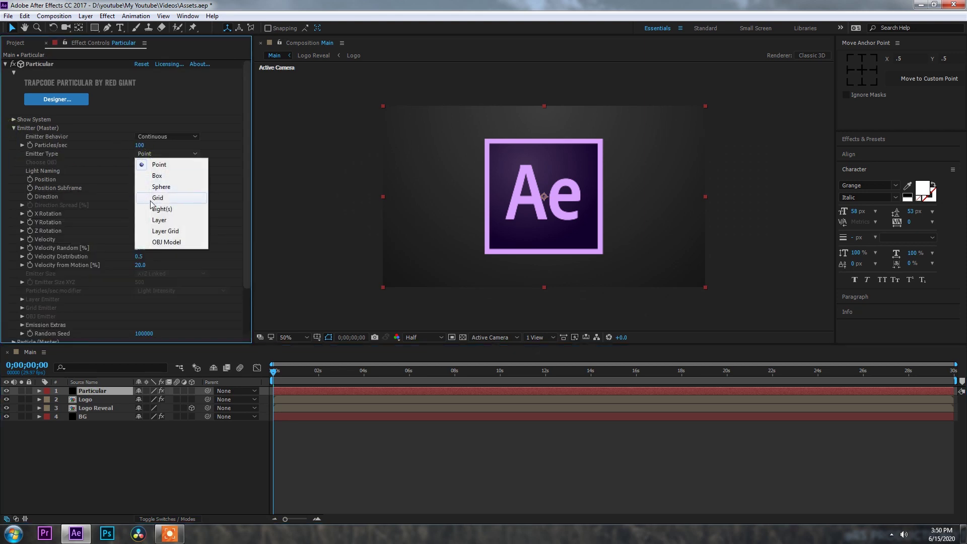
pyautogui.click(158, 220)
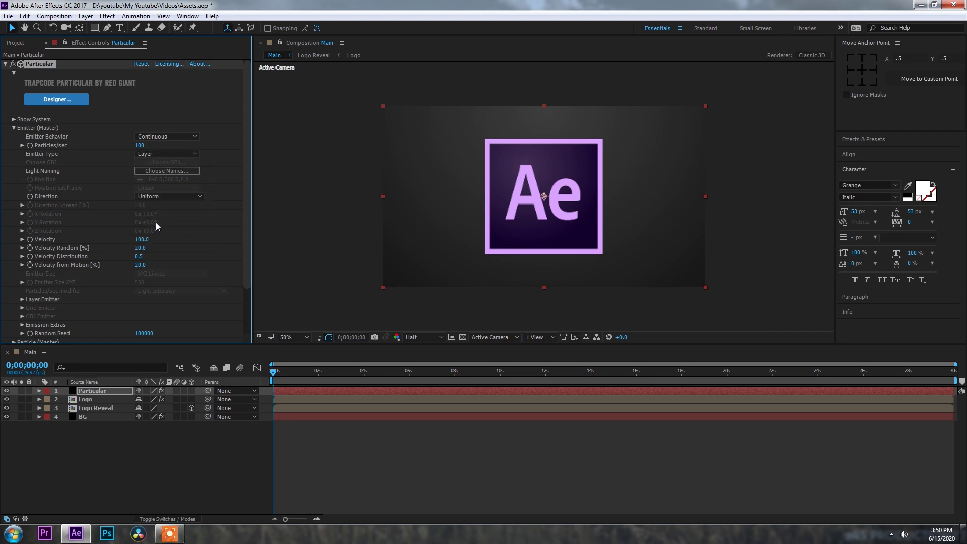
# Use Logo Reveal as Particular's layer emitter, with Layer Sampling set to Particle Birth Time.
pyautogui.click(22, 299)
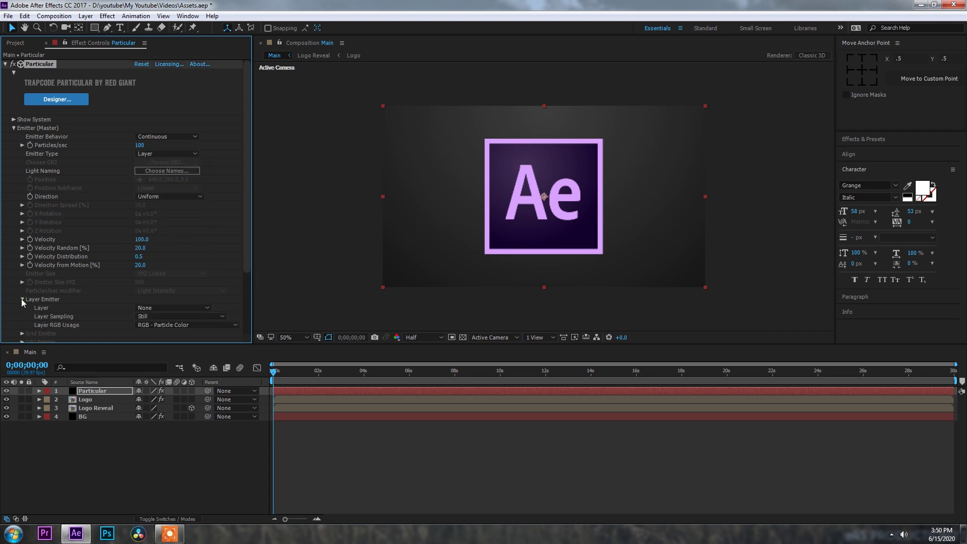
pyautogui.click(155, 304)
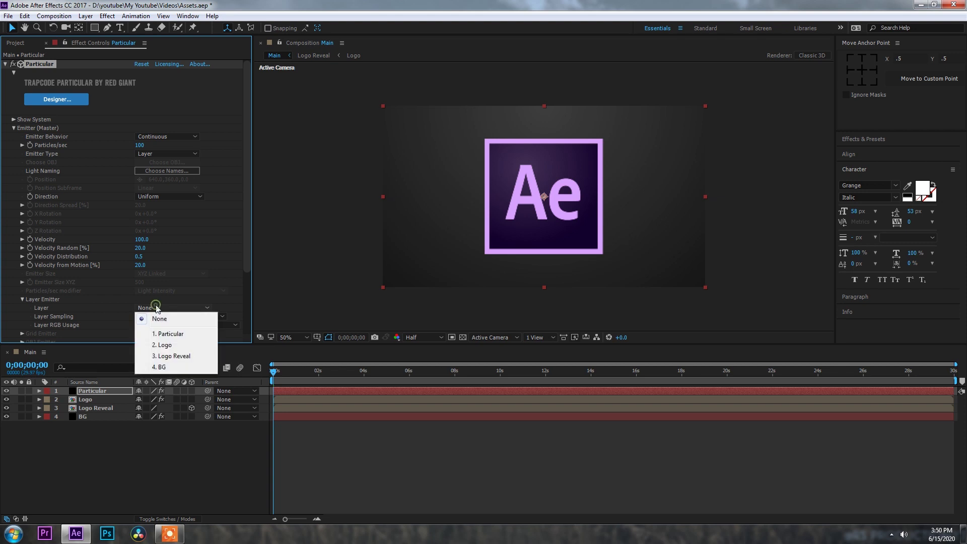
pyautogui.click(159, 356)
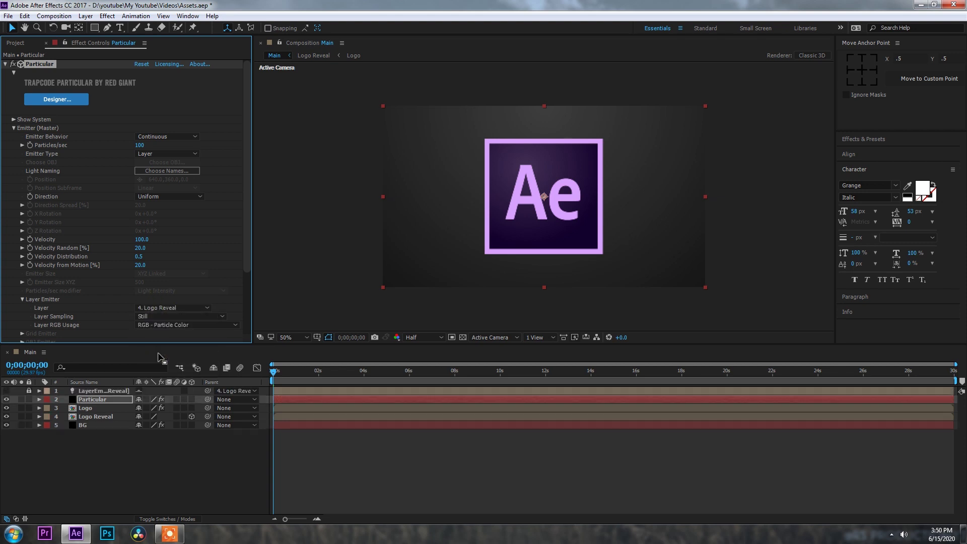
pyautogui.click(147, 316)
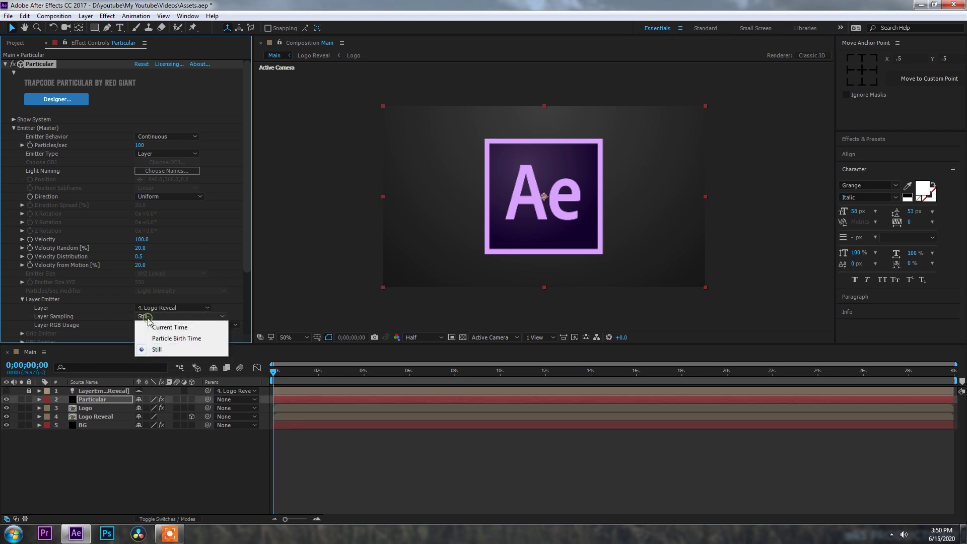
pyautogui.click(162, 339)
# Set the emitter's Particles/sec to 100000 and its Velocity to -40, checking the particles partway through the wipe.
pyautogui.moveTo(278, 381); pyautogui.dragTo(371, 379)
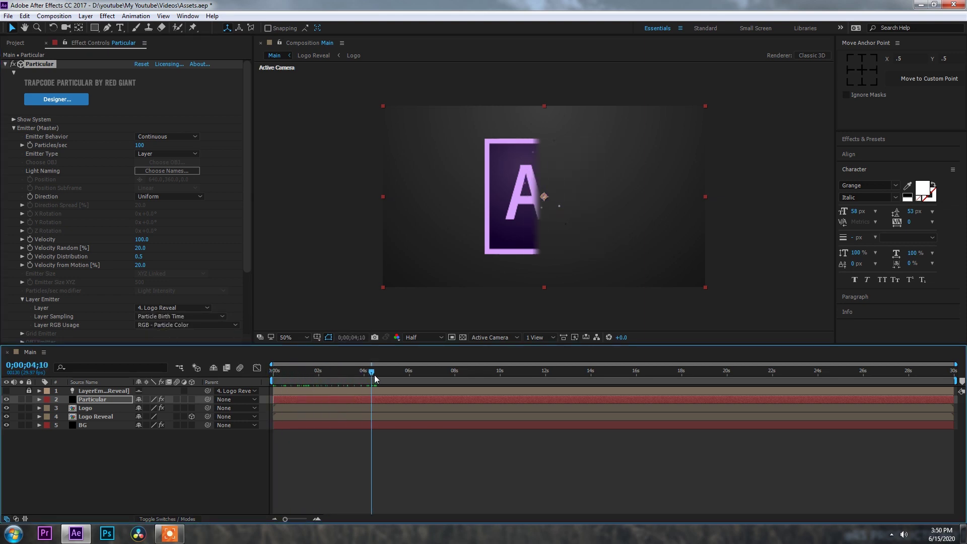
pyautogui.click(141, 145)
pyautogui.press('Right')
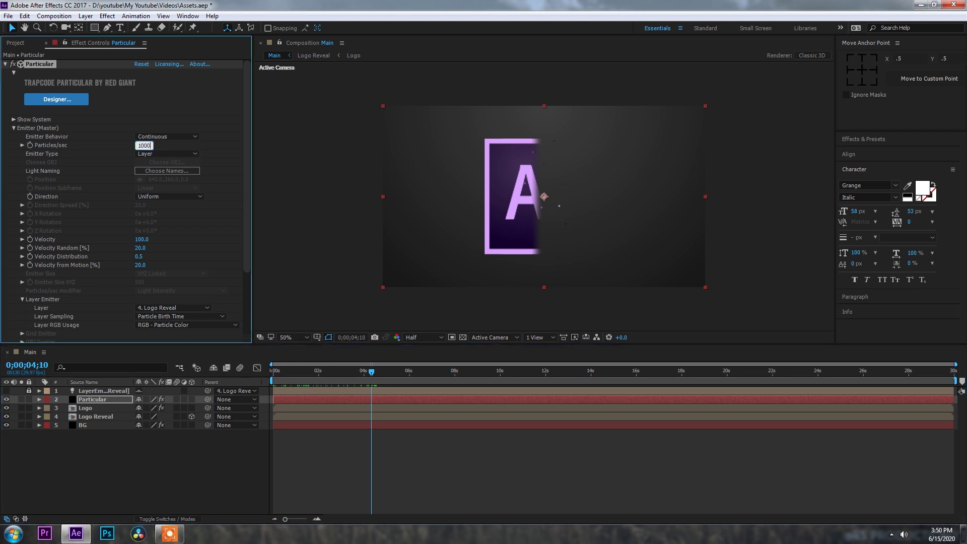
pyautogui.press('Return')
pyautogui.moveTo(376, 376); pyautogui.dragTo(352, 375)
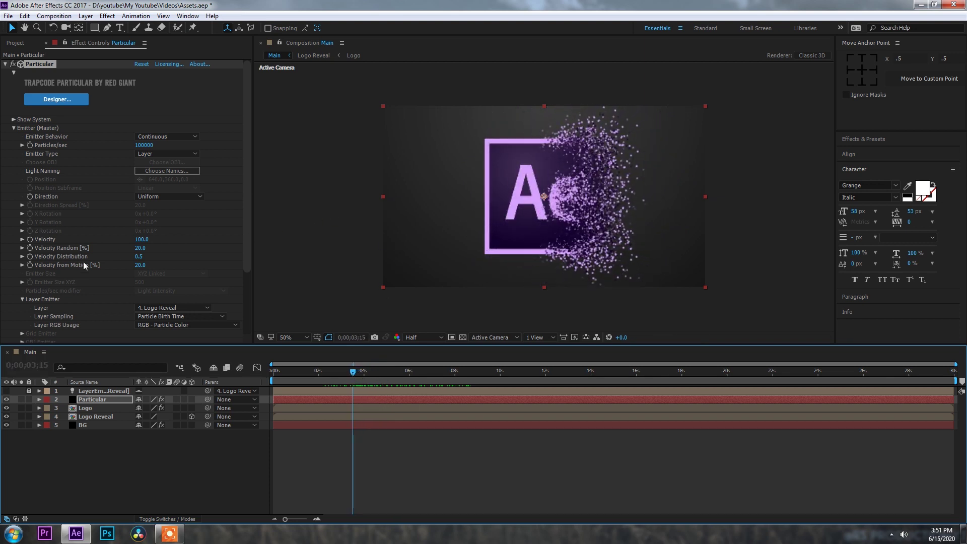
pyautogui.moveTo(141, 239); pyautogui.dragTo(133, 239)
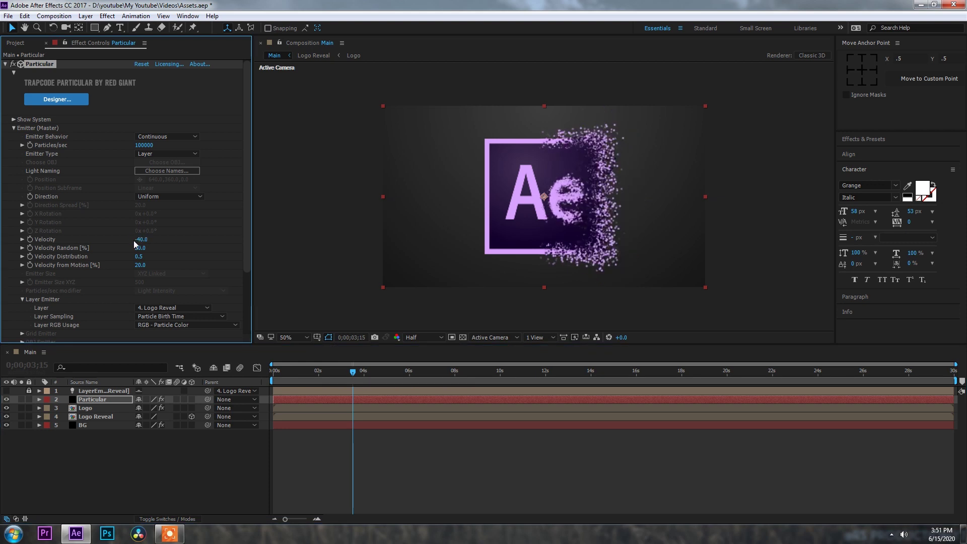
# Try Particular Gravity values of -20 and -50 in the Physics settings and preview the particle motion.
pyautogui.click(14, 128)
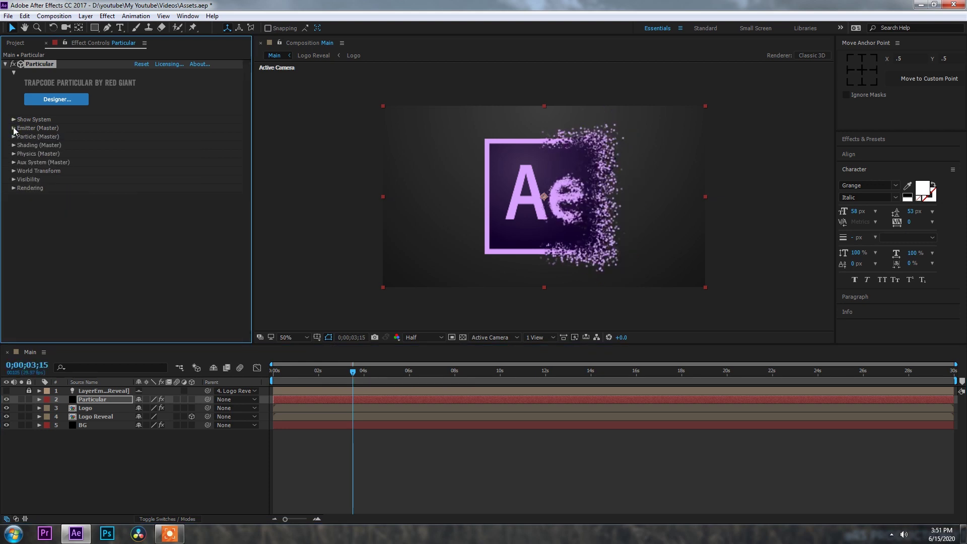
pyautogui.click(14, 153)
pyautogui.click(139, 171)
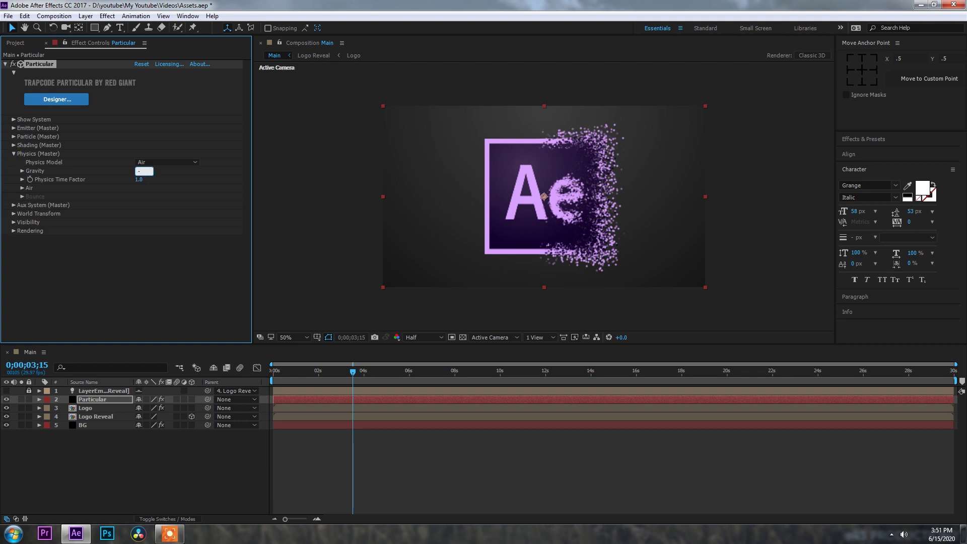
pyautogui.press('Return')
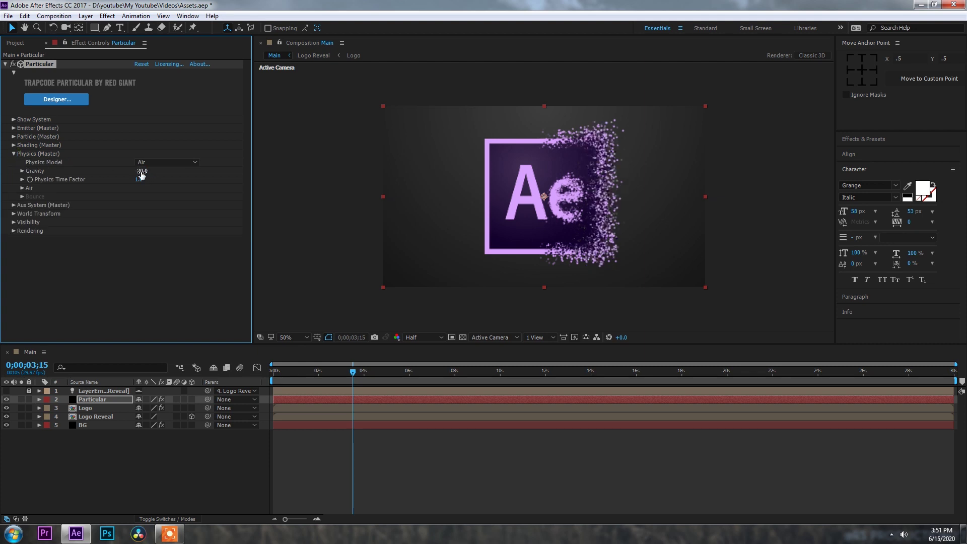
pyautogui.click(142, 171)
pyautogui.write('-50')
pyautogui.press('Return')
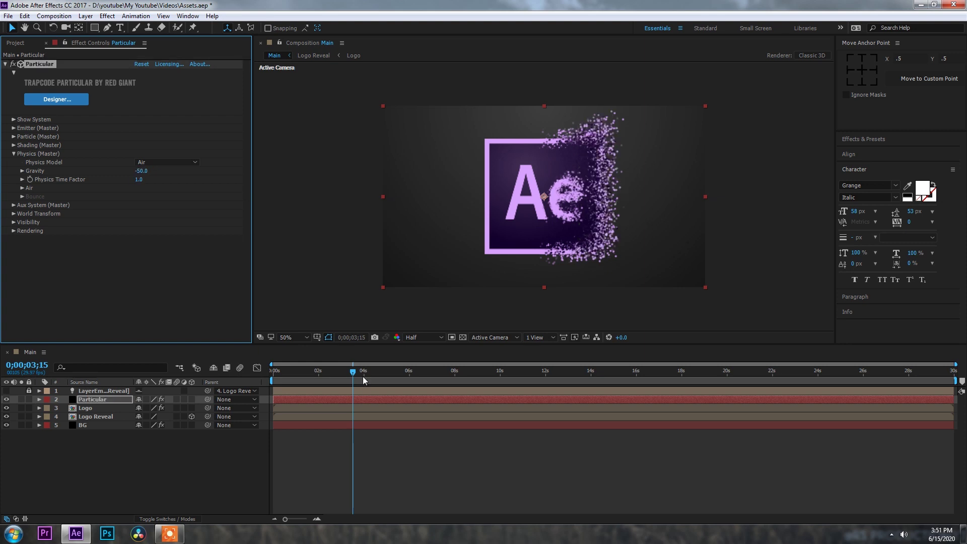
pyautogui.press('space')
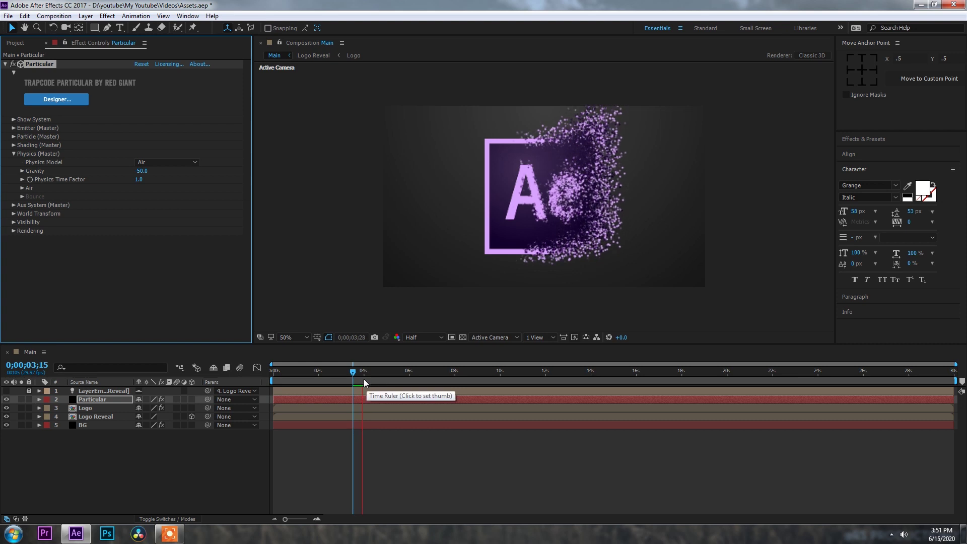
# Try a Gravity of -20 again and preview the animation at Quarter resolution.
pyautogui.click(139, 171)
pyautogui.write('-20')
pyautogui.press('Return')
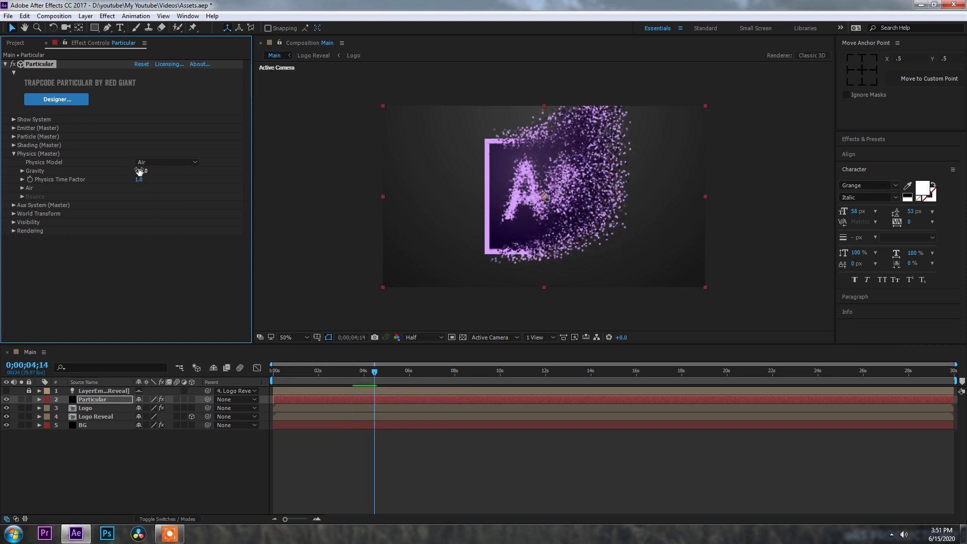
pyautogui.click(414, 341)
pyautogui.click(425, 398)
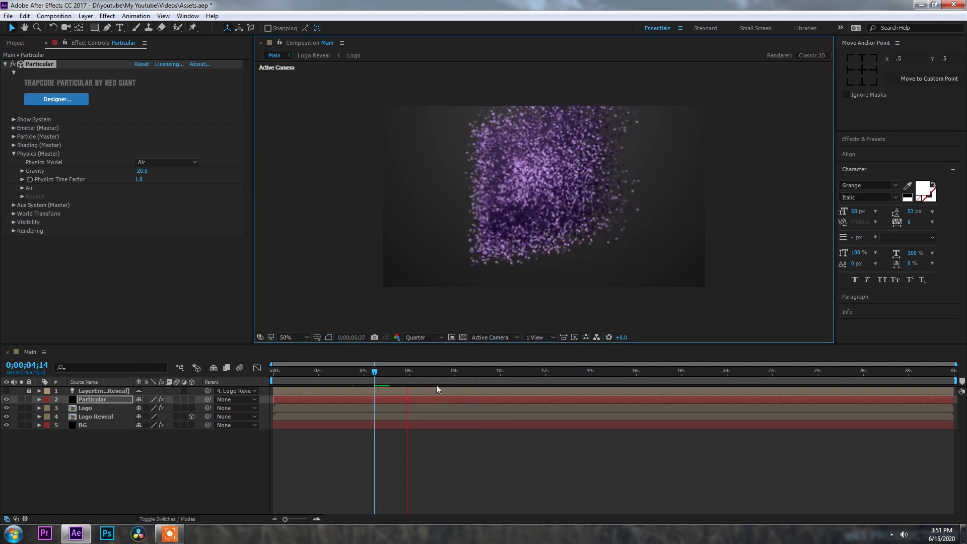
# Set Particular's Gravity to -300 and preview the particles from 0;00;03;08.
pyautogui.moveTo(410, 383); pyautogui.dragTo(346, 382)
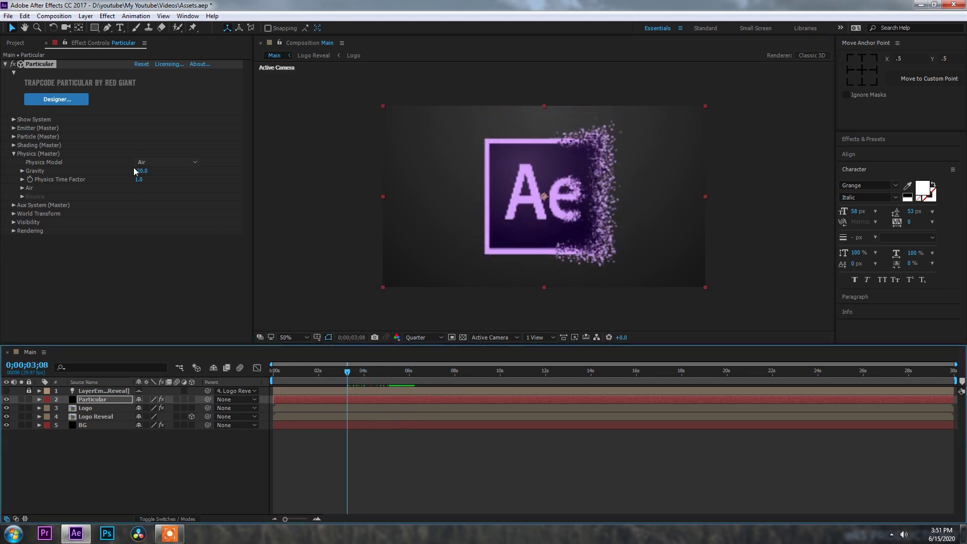
pyautogui.moveTo(139, 171); pyautogui.dragTo(126, 172)
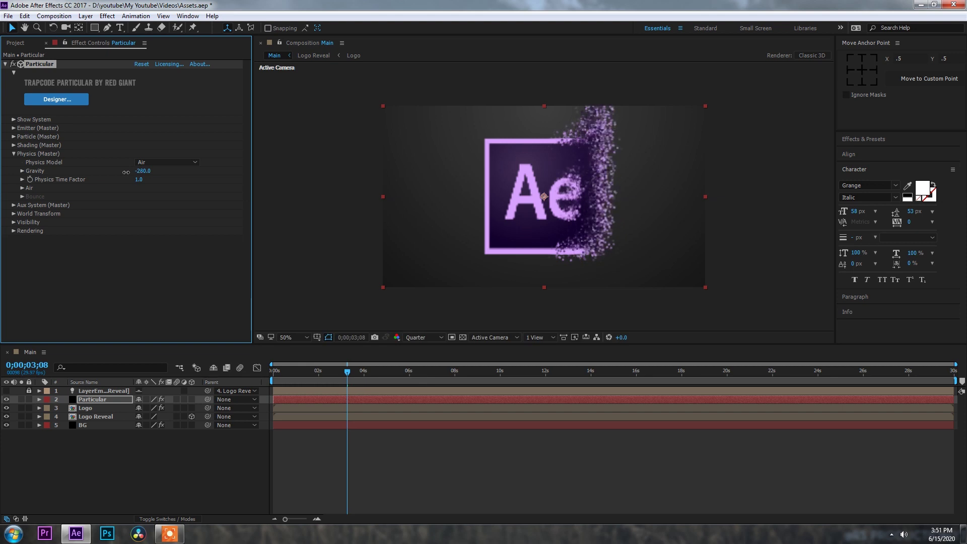
pyautogui.press('space')
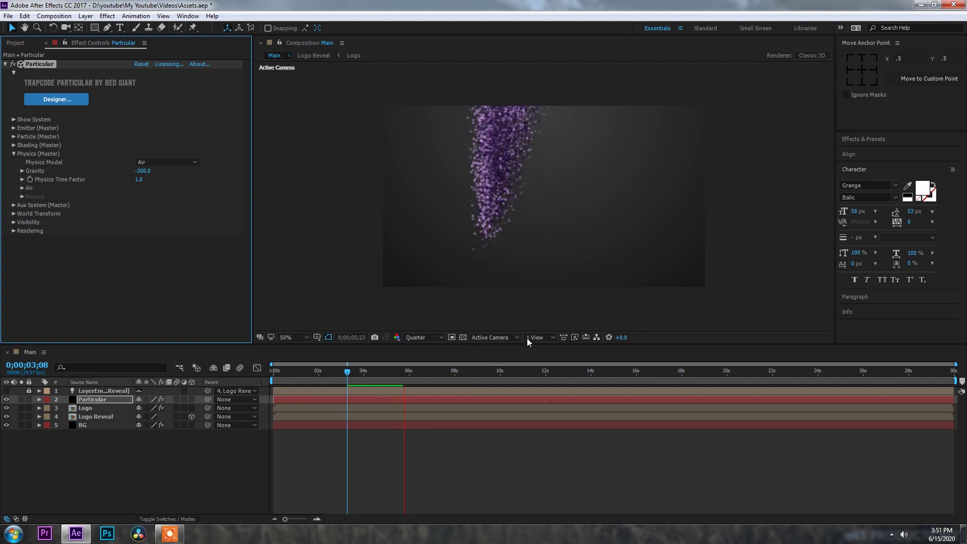
# Switch the preview resolution to Half and play the particle animation from 0;00;02;23.
pyautogui.moveTo(403, 373); pyautogui.dragTo(336, 381)
pyautogui.click(433, 338)
pyautogui.click(419, 377)
pyautogui.press('space')
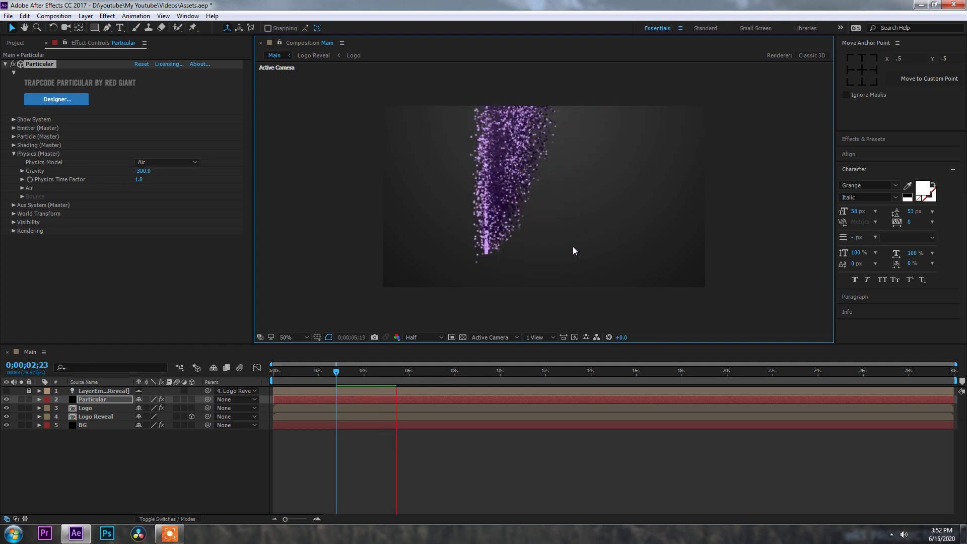
# Set Particular's Wind X to 100 in the Air physics settings and preview the particles from 0;00;03;06.
pyautogui.moveTo(372, 382); pyautogui.dragTo(346, 382)
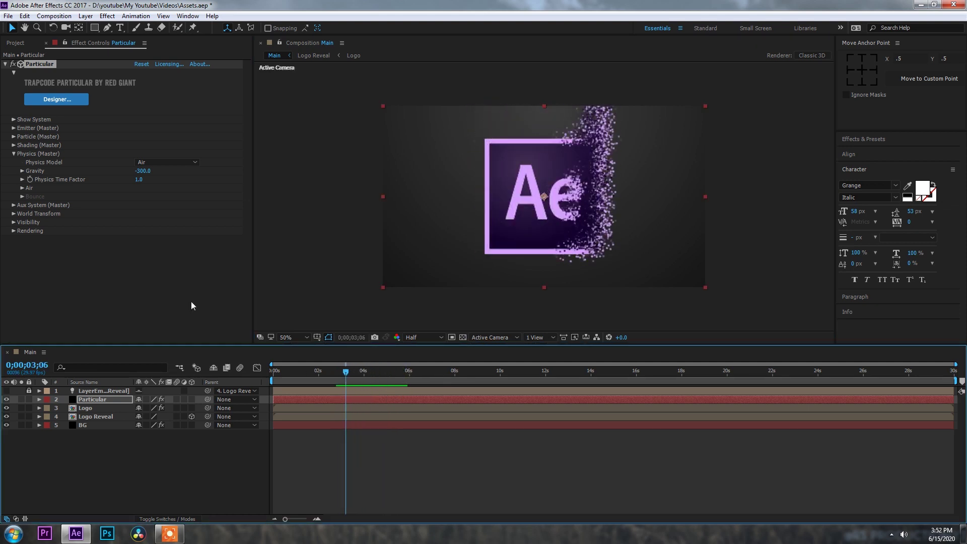
pyautogui.click(24, 189)
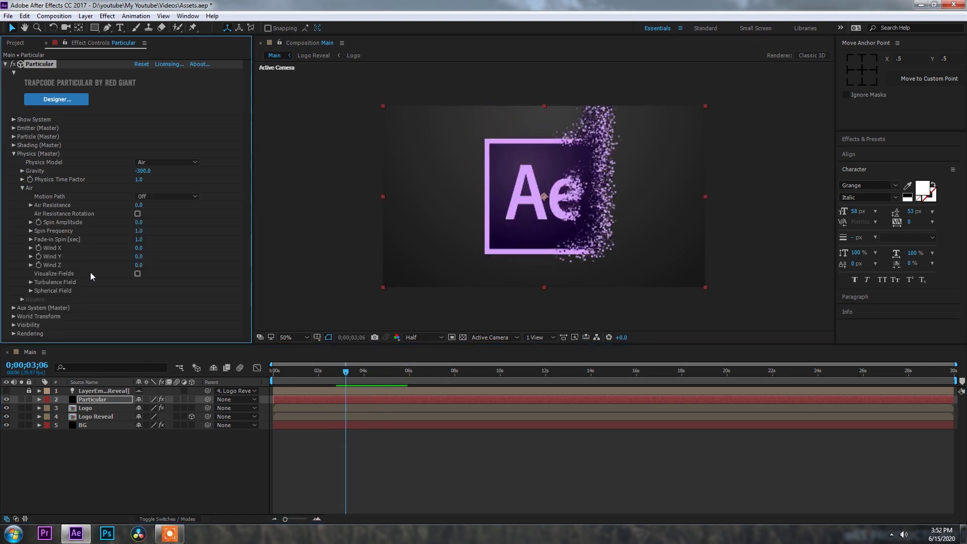
pyautogui.click(137, 249)
pyautogui.press('Return')
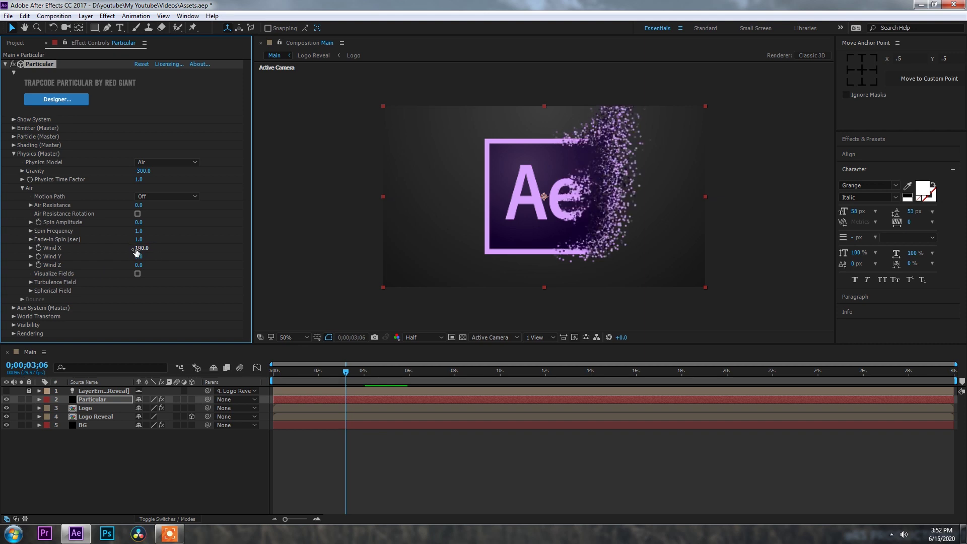
pyautogui.press('space')
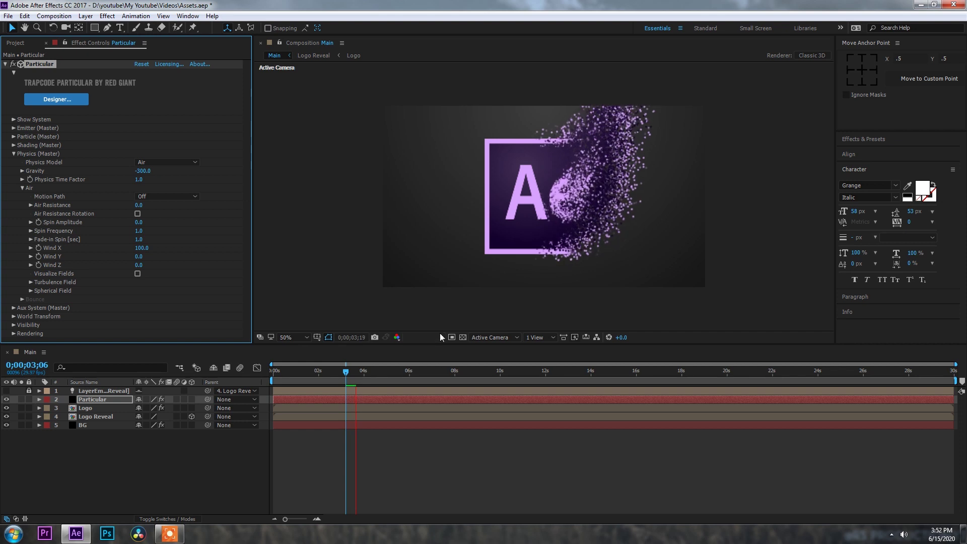
pyautogui.press('space')
# Set Wind Y to 50 and Wind Z to 20, and preview the particles at Third resolution.
pyautogui.click(140, 256)
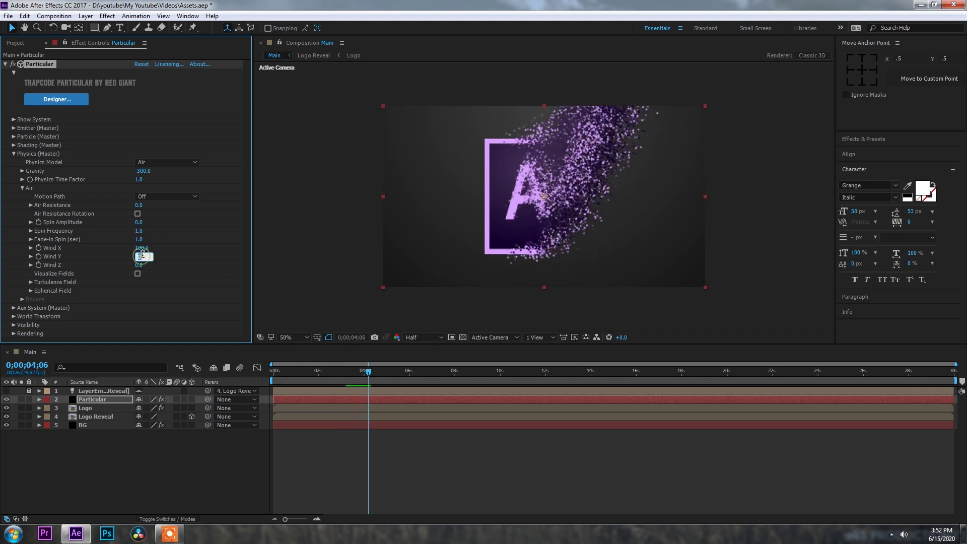
pyautogui.press('Return')
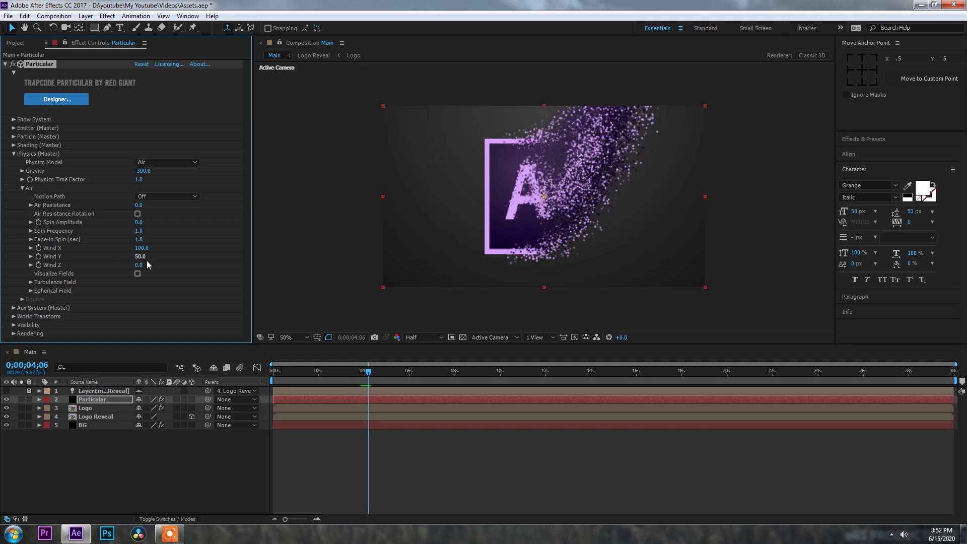
pyautogui.click(139, 265)
pyautogui.write('20')
pyautogui.press('Return')
pyautogui.press('space')
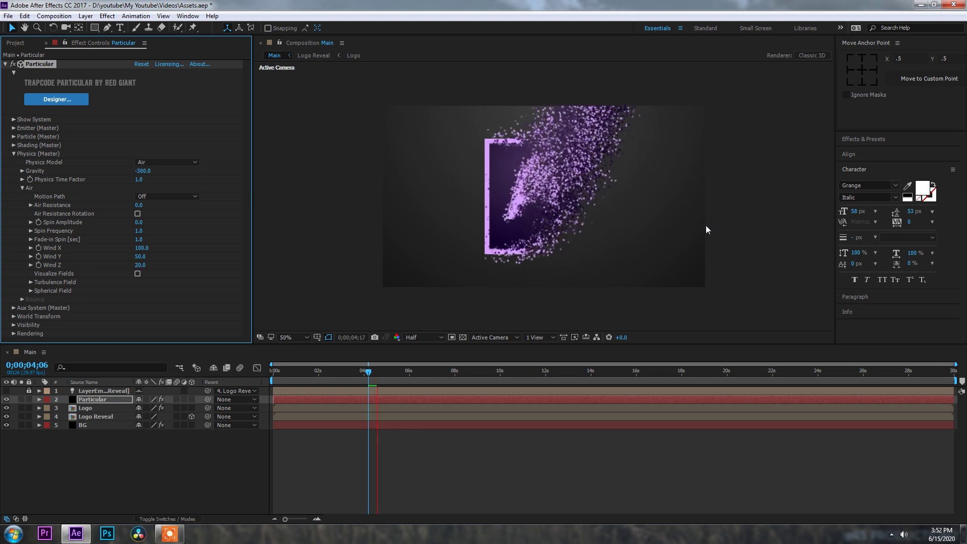
pyautogui.click(424, 337)
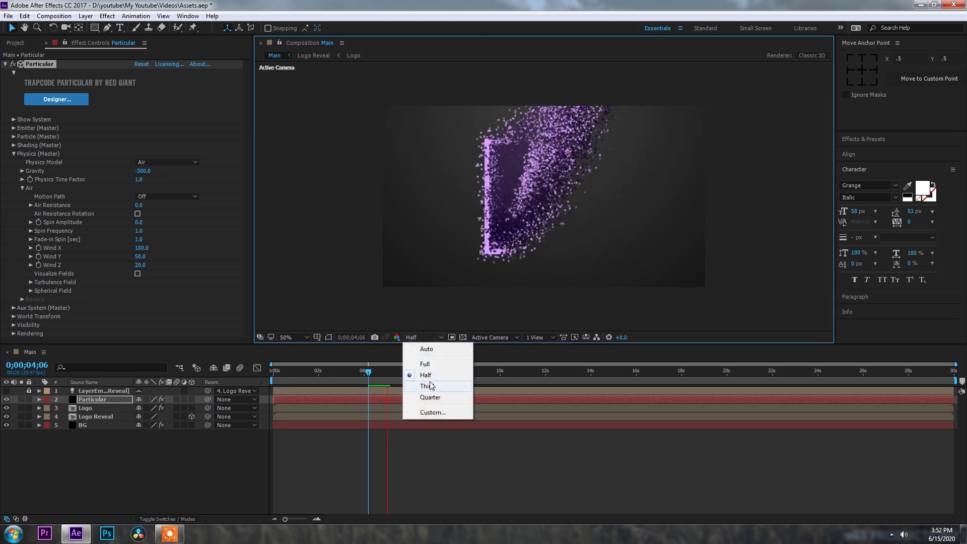
pyautogui.click(428, 388)
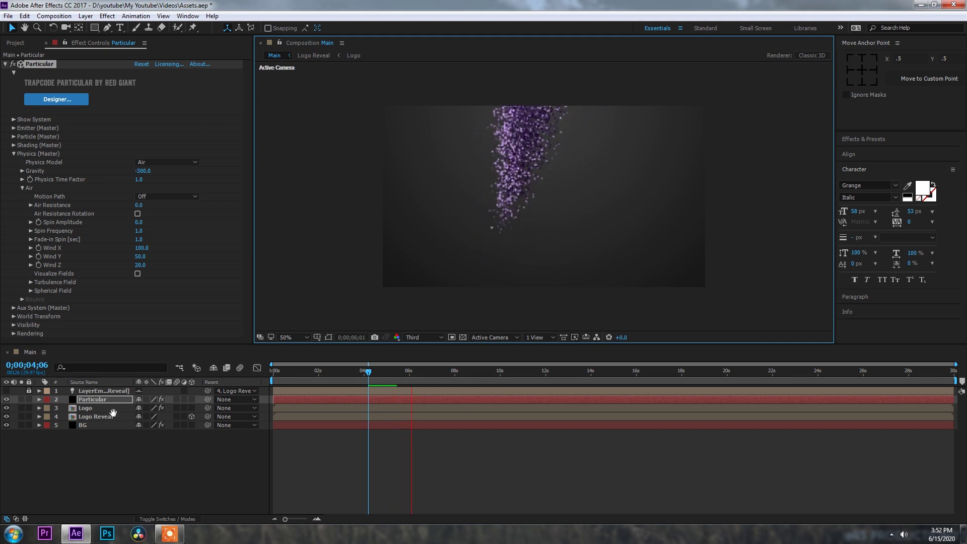
# Set the Linear Wipe Feather on the Logo layer to 20.
pyautogui.click(90, 408)
pyautogui.click(138, 109)
pyautogui.write('20')
pyautogui.press('Return')
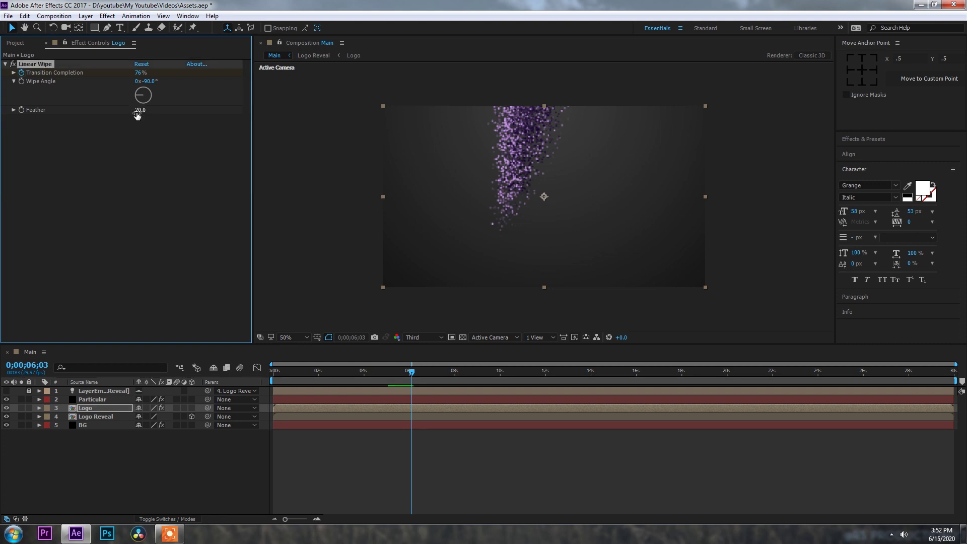
# At 0;00;03;19, set Particular's particle Life to 10 seconds, Life Random to 50% and Sphere Feather to 0.
pyautogui.moveTo(404, 370); pyautogui.dragTo(356, 372)
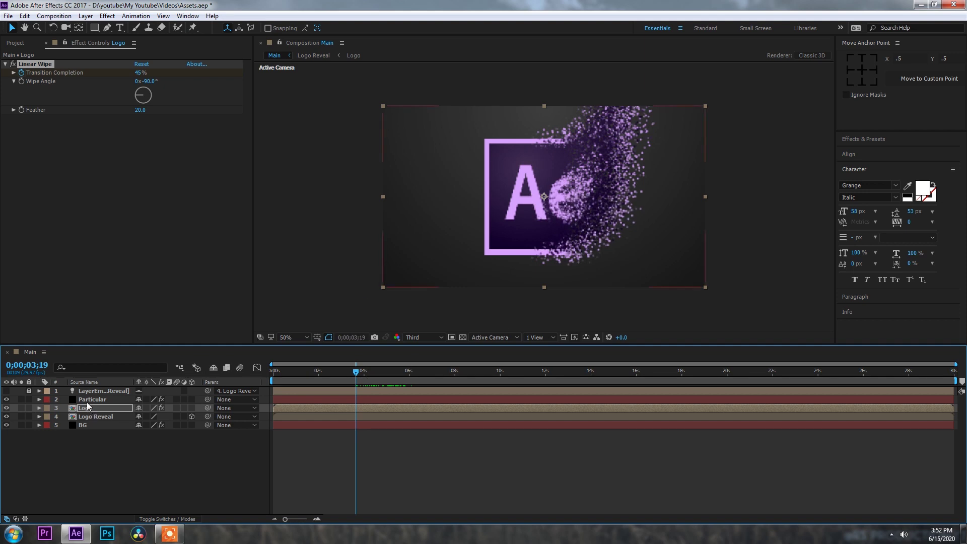
pyautogui.click(91, 399)
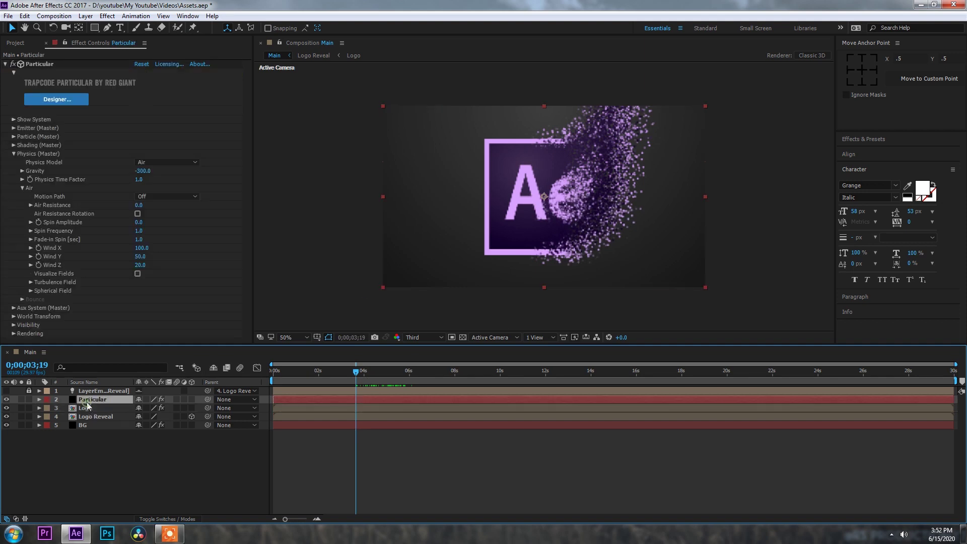
pyautogui.click(13, 153)
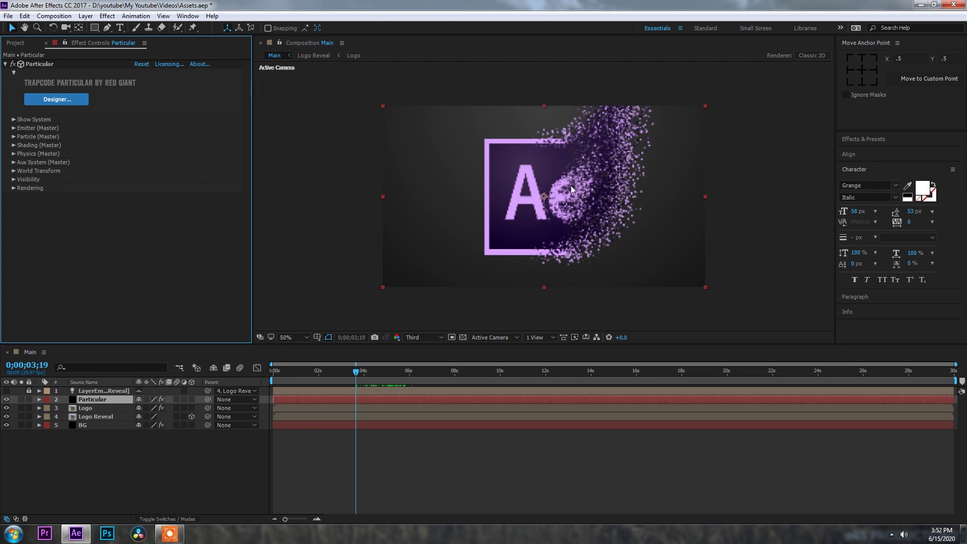
pyautogui.click(14, 137)
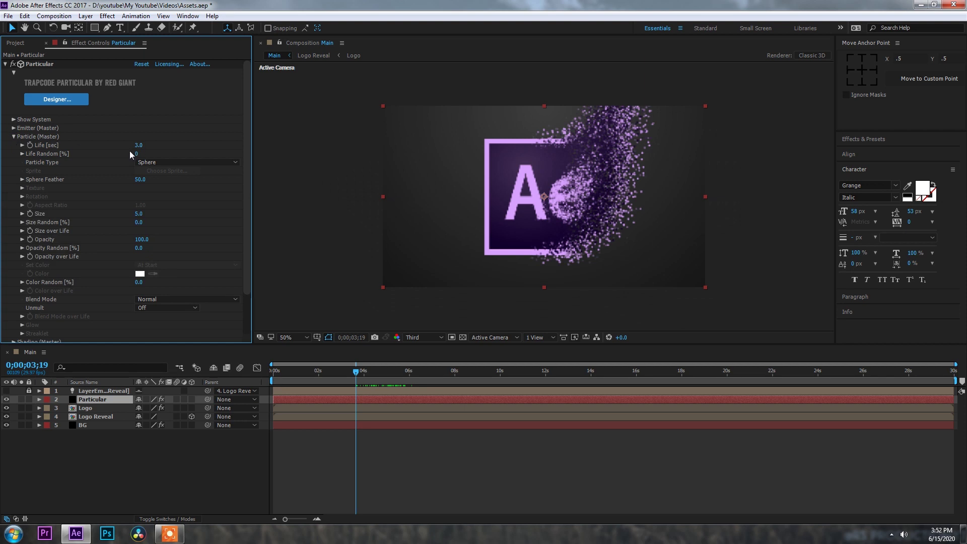
pyautogui.click(141, 145)
pyautogui.write('10')
pyautogui.click(136, 153)
pyautogui.write('50')
pyautogui.press('Return')
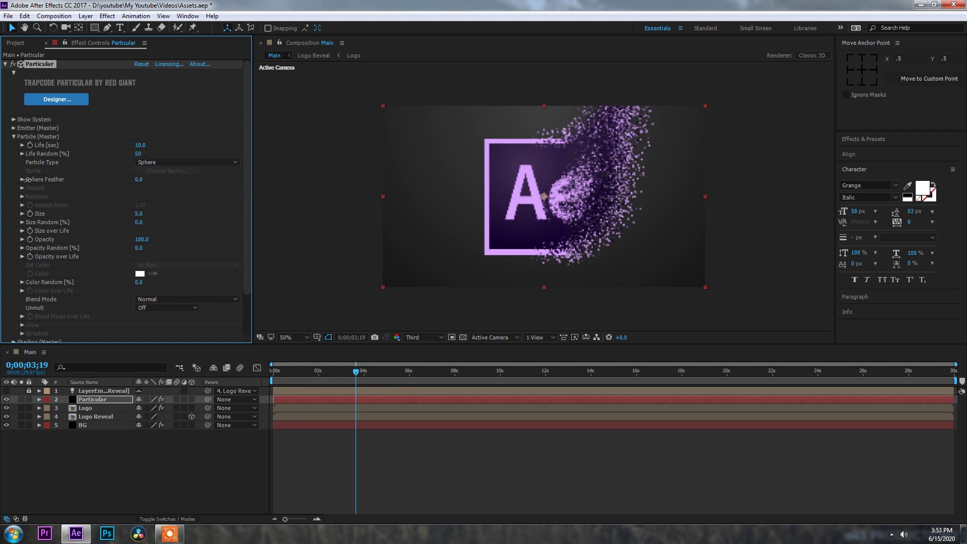
# Set the particles' Size Random and Opacity Random to 50% each.
pyautogui.click(138, 222)
pyautogui.write('50')
pyautogui.press('Return')
pyautogui.click(140, 248)
pyautogui.write('50')
pyautogui.press('Return')
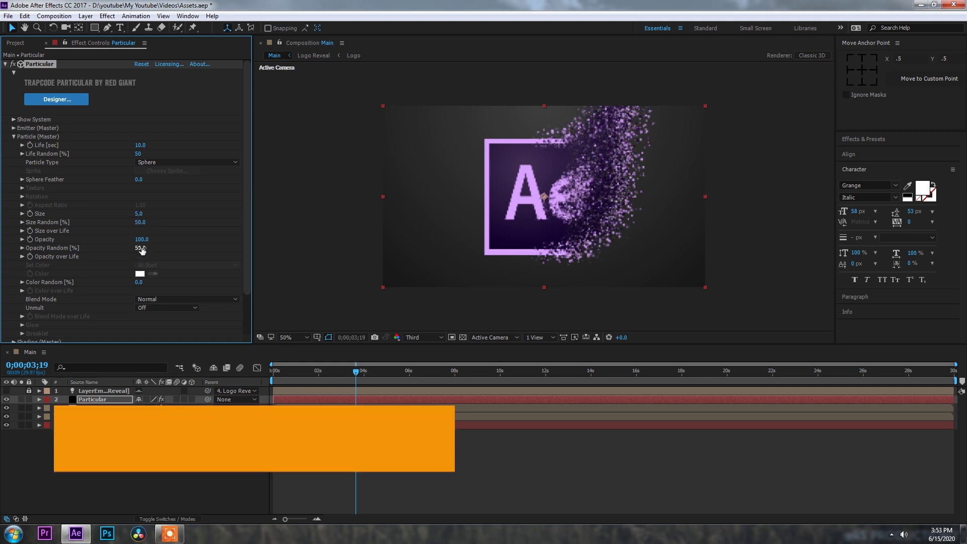
pyautogui.scroll(-3, 207, 259)
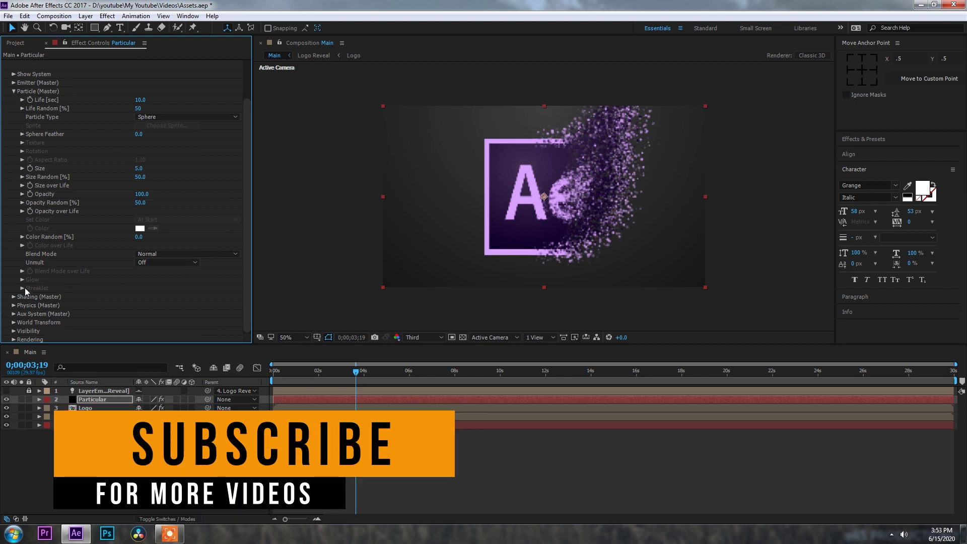
pyautogui.click(13, 91)
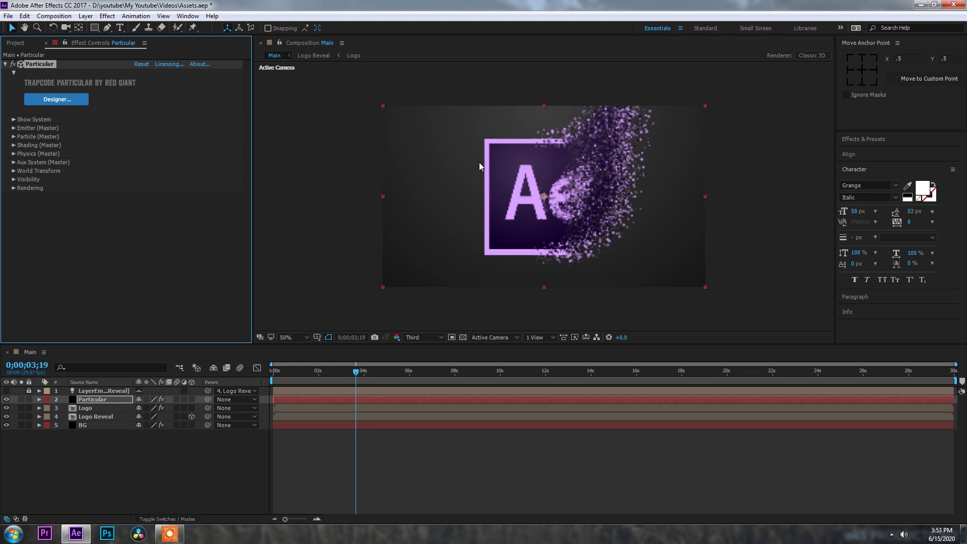
# Turn on Shadowlet for Aux in Particular's Shading settings and adjust the shadowlet Opacity.
pyautogui.click(13, 145)
pyautogui.click(166, 239)
pyautogui.click(146, 261)
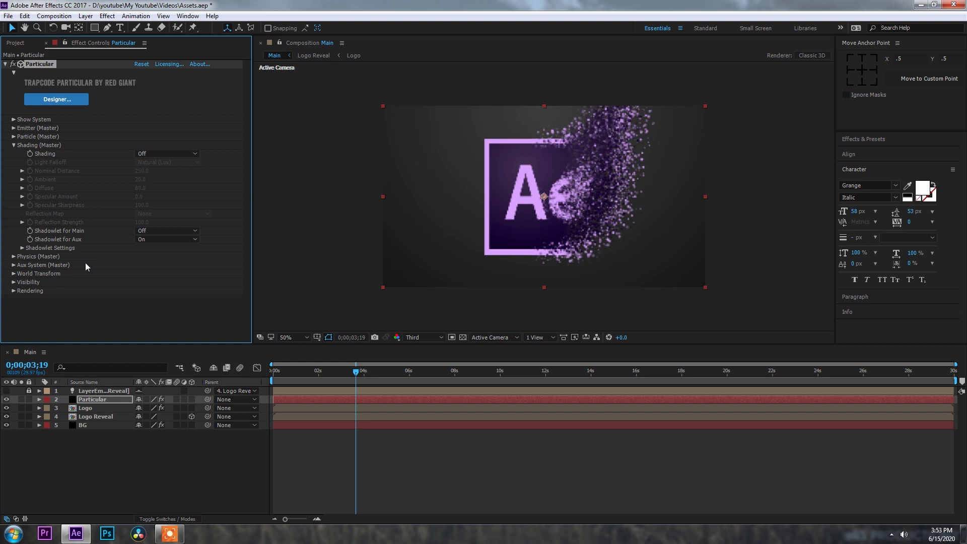
pyautogui.click(21, 248)
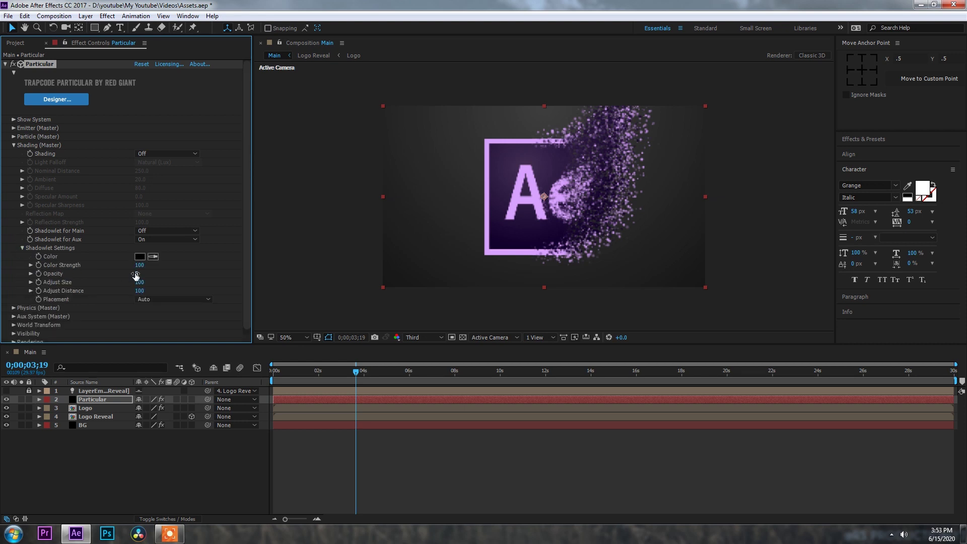
pyautogui.moveTo(135, 274); pyautogui.dragTo(320, 269)
pyautogui.click(139, 274)
pyautogui.press('Return')
pyautogui.click(14, 145)
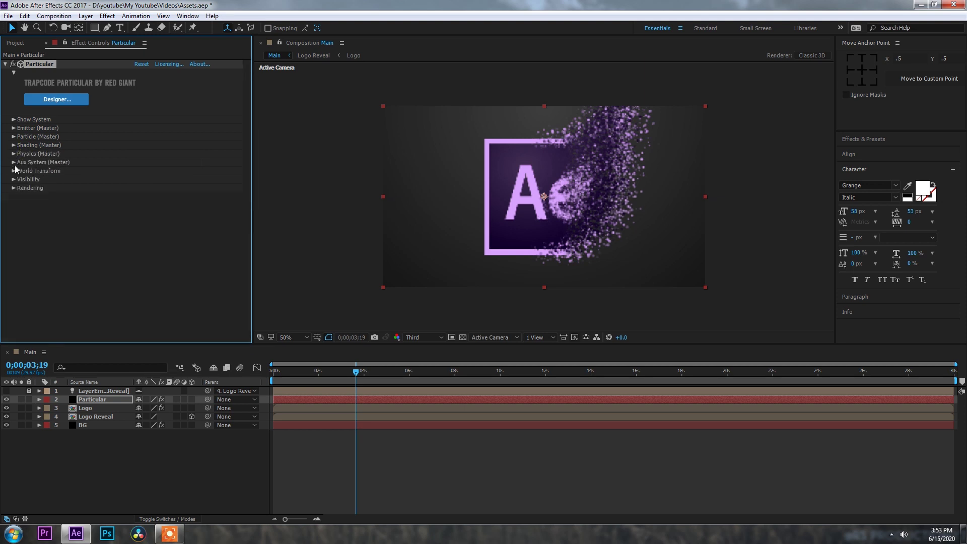
# Set the Turbulence Field's Affect Size to 50 in the Air physics settings and preview the particle animation.
pyautogui.click(14, 153)
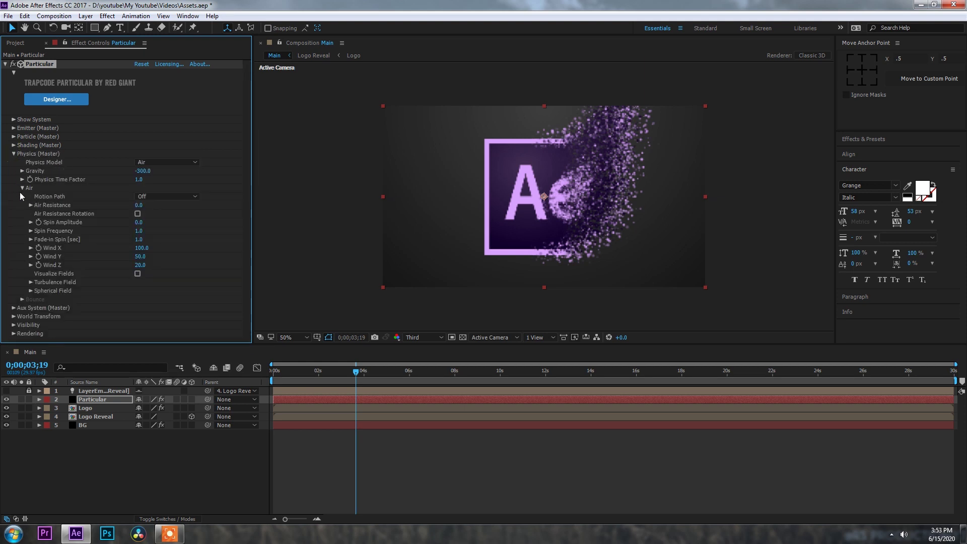
pyautogui.click(30, 282)
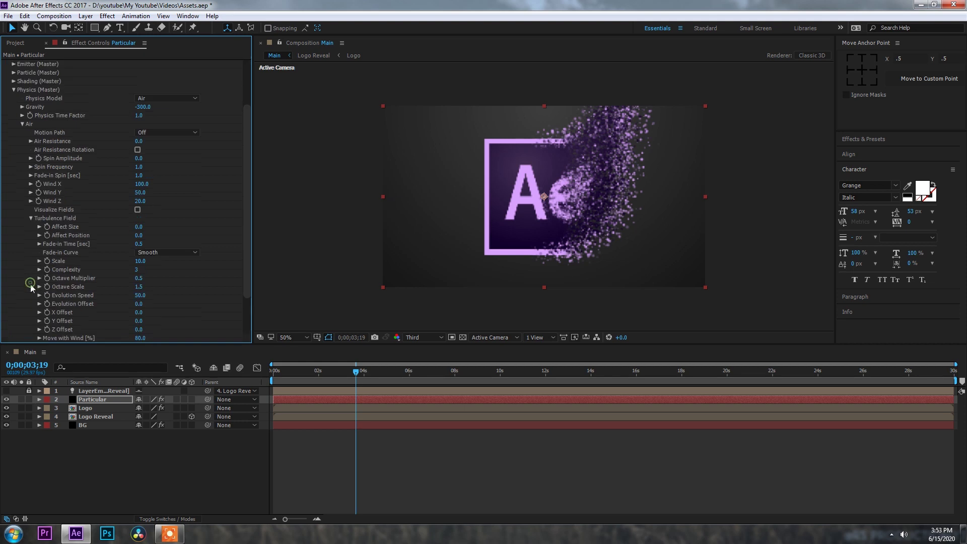
pyautogui.click(138, 227)
pyautogui.press('Return')
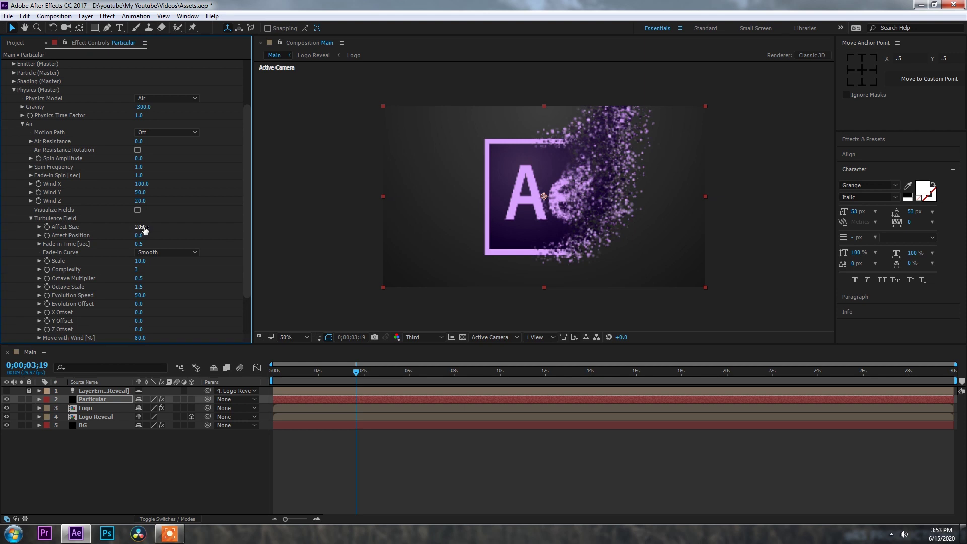
pyautogui.moveTo(144, 227); pyautogui.dragTo(153, 227)
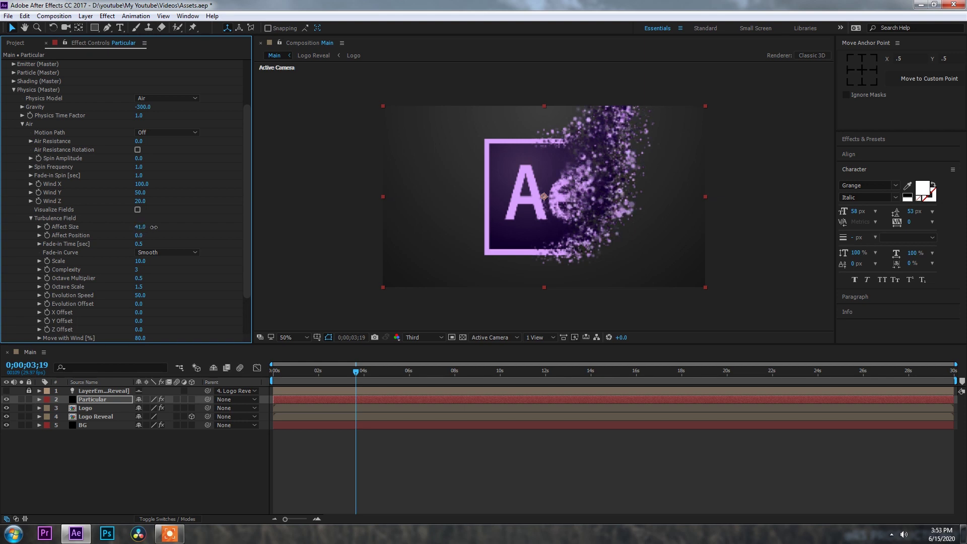
pyautogui.press('space')
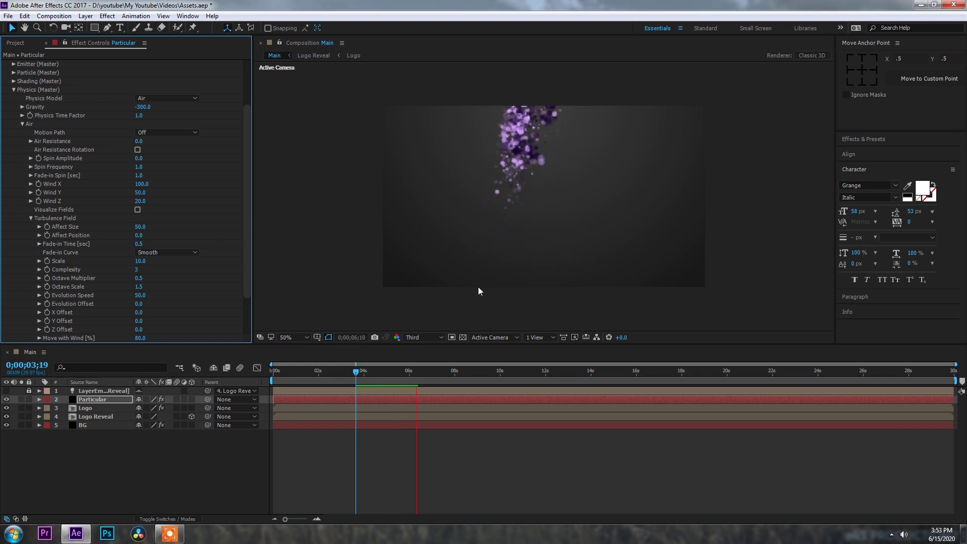
pyautogui.press('space')
# At 0;00;03;21, set the Turbulence Field's Affect Position to 10 and Complexity to 10.
pyautogui.moveTo(416, 372); pyautogui.dragTo(358, 375)
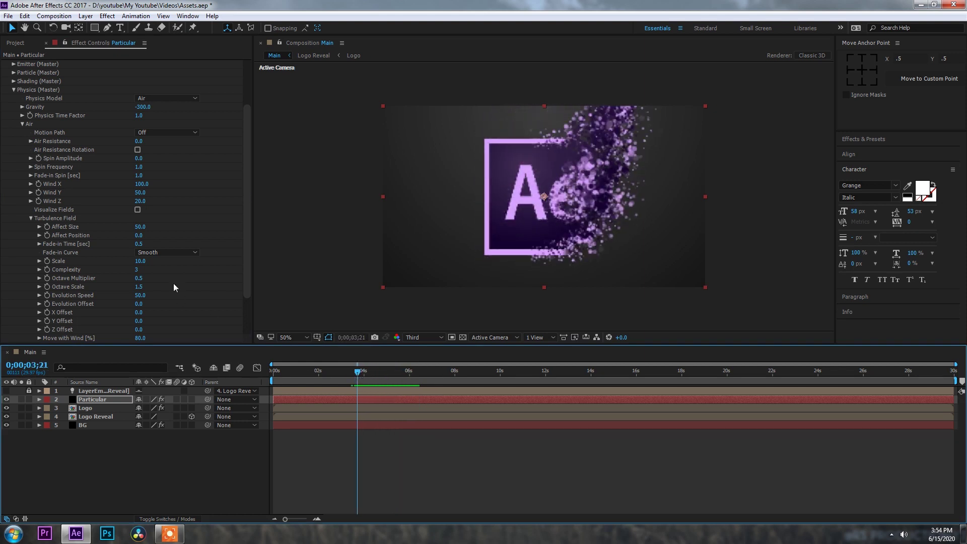
pyautogui.click(139, 236)
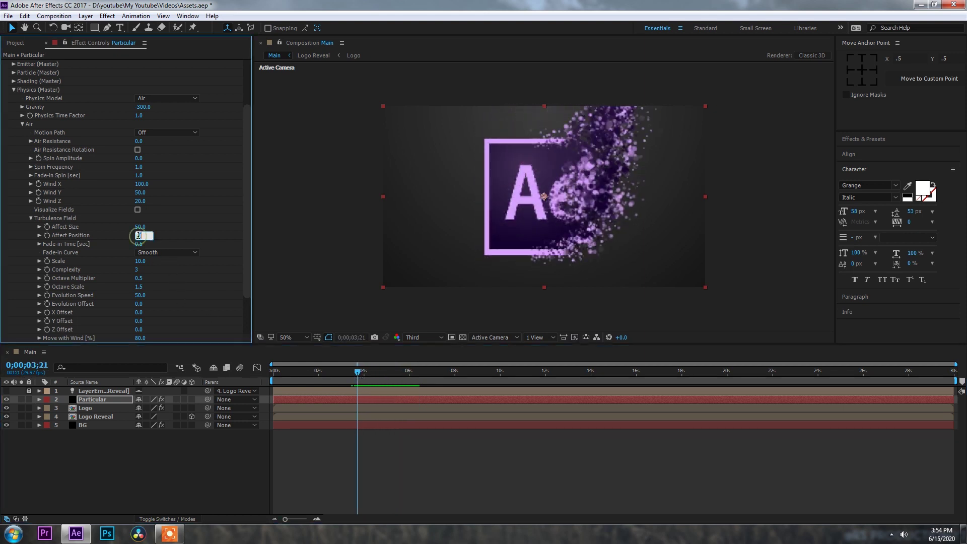
pyautogui.press('Return')
pyautogui.scroll(-1, 150, 273)
pyautogui.click(138, 247)
pyautogui.write('10')
pyautogui.press('Return')
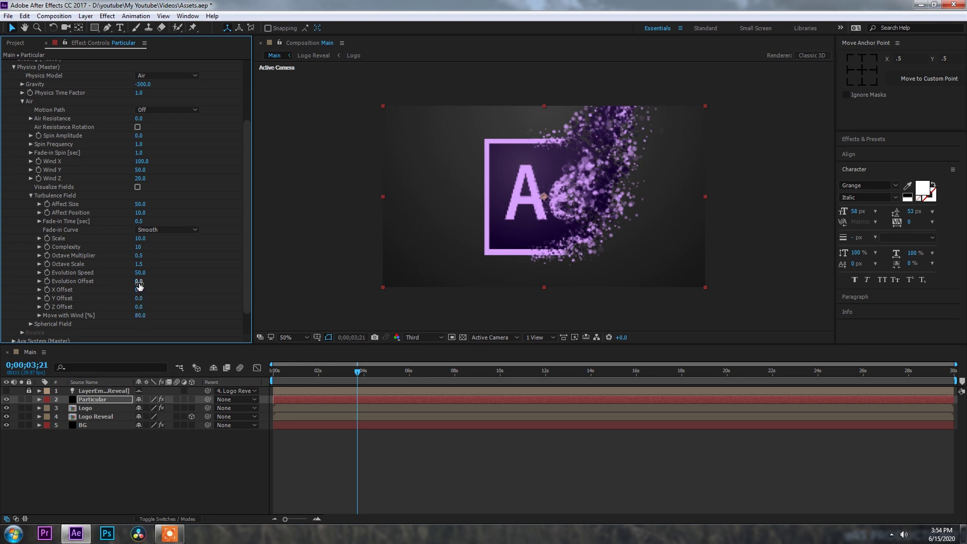
# Set the Turbulence Field's Octave Scale to 3 and preview the particle animation.
pyautogui.click(139, 264)
pyautogui.press('Return')
pyautogui.press('space')
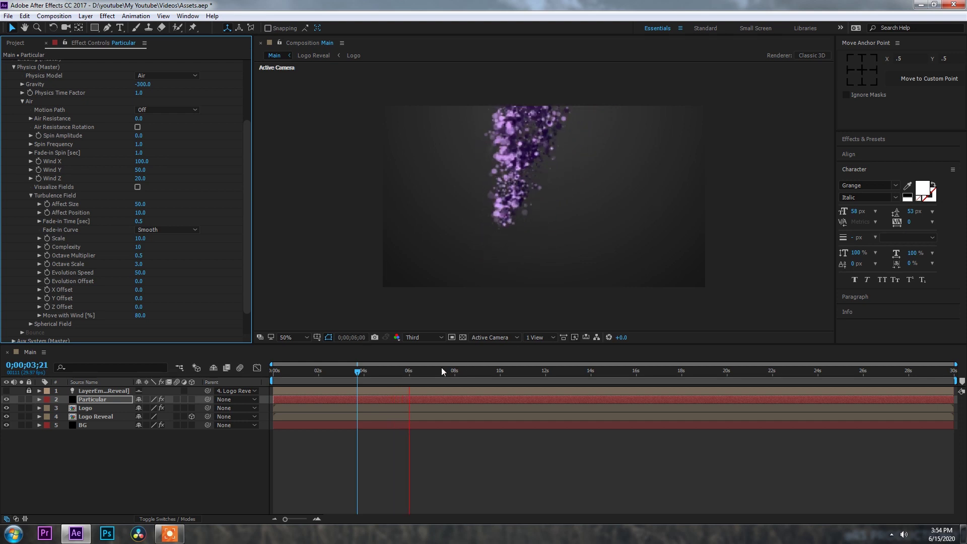
# Switch the preview resolution to Quarter, collapse Particular's Physics settings and play the animation from 0;00;03;09.
pyautogui.click(424, 338)
pyautogui.click(429, 397)
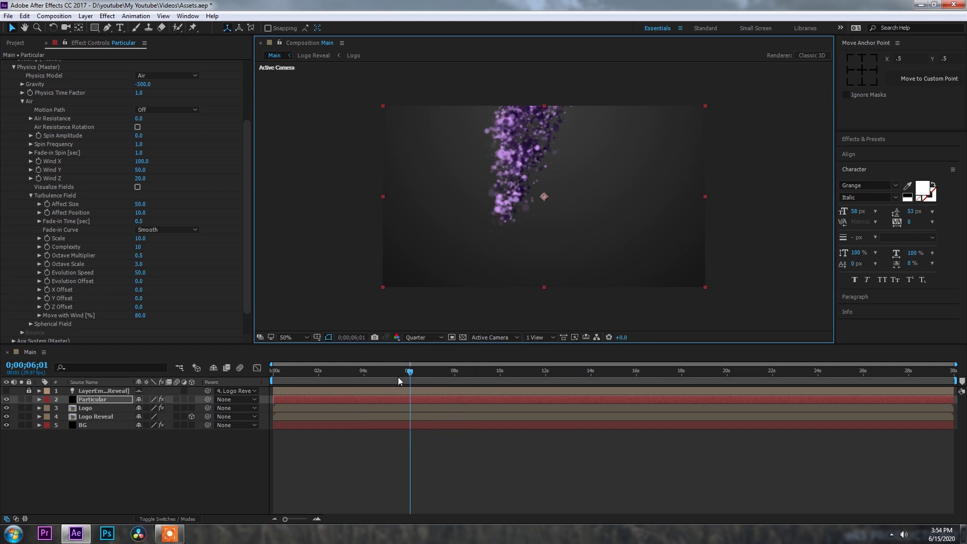
pyautogui.moveTo(403, 373); pyautogui.dragTo(348, 371)
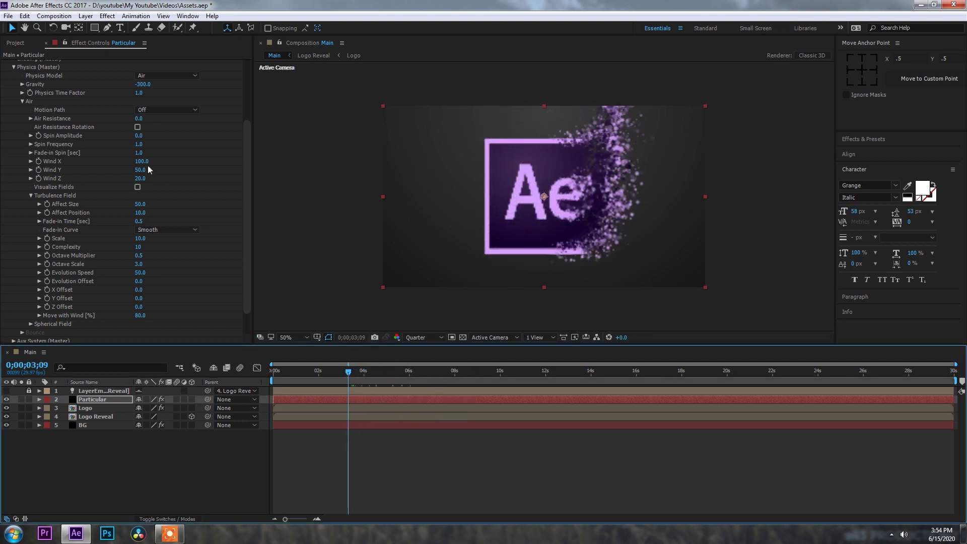
pyautogui.click(21, 103)
pyautogui.click(14, 153)
pyautogui.press('space')
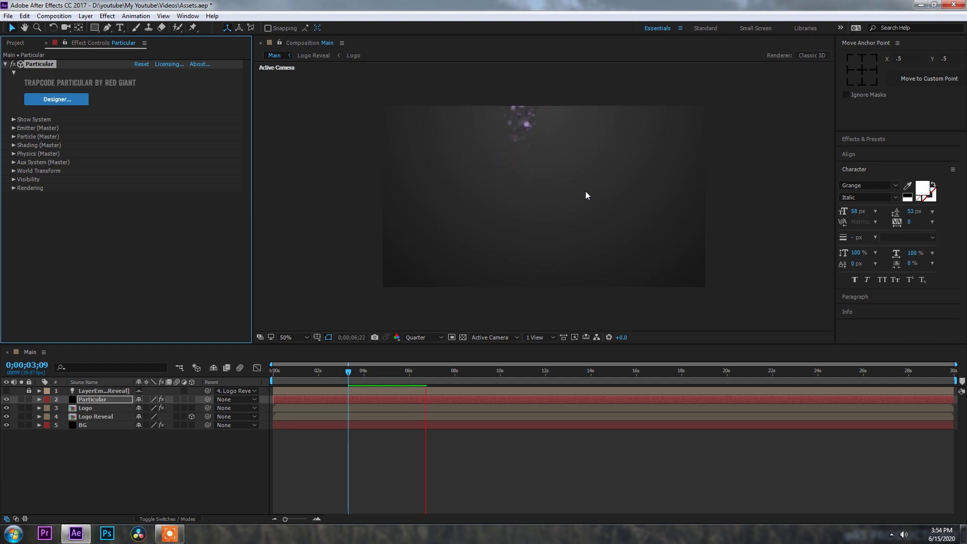
pyautogui.press('space')
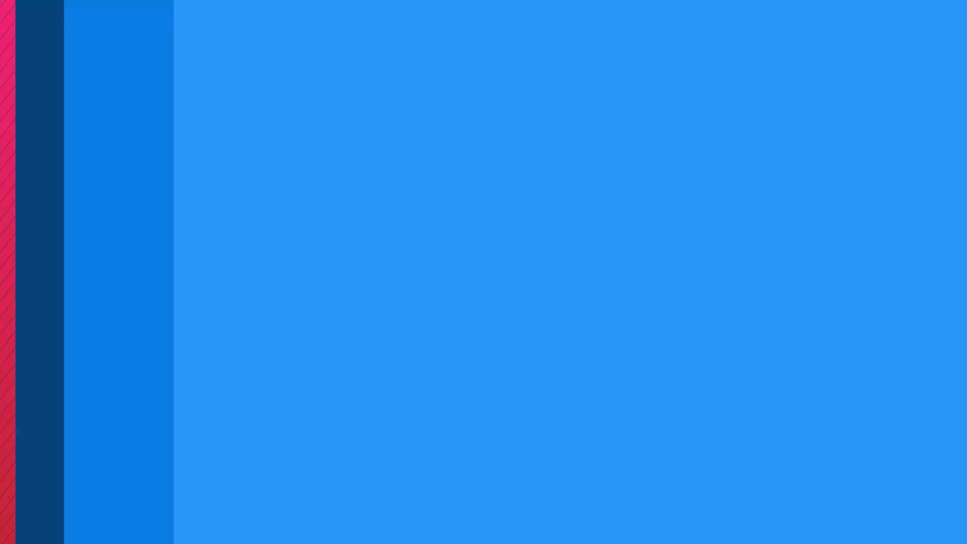